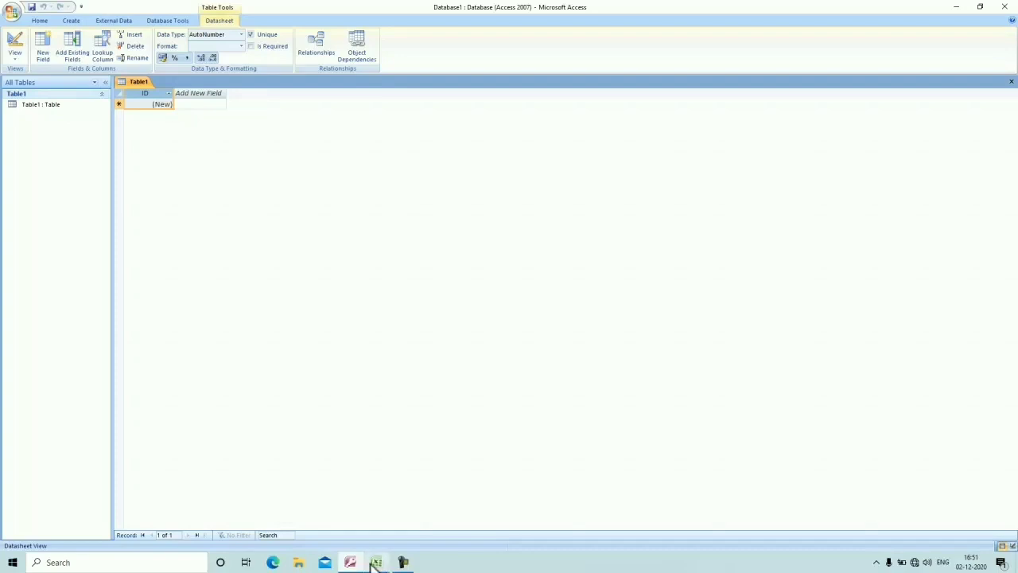
- Switch to the blank Excel workbook and enter the heading "roll no" in cell A1
mouse_move(377, 565)
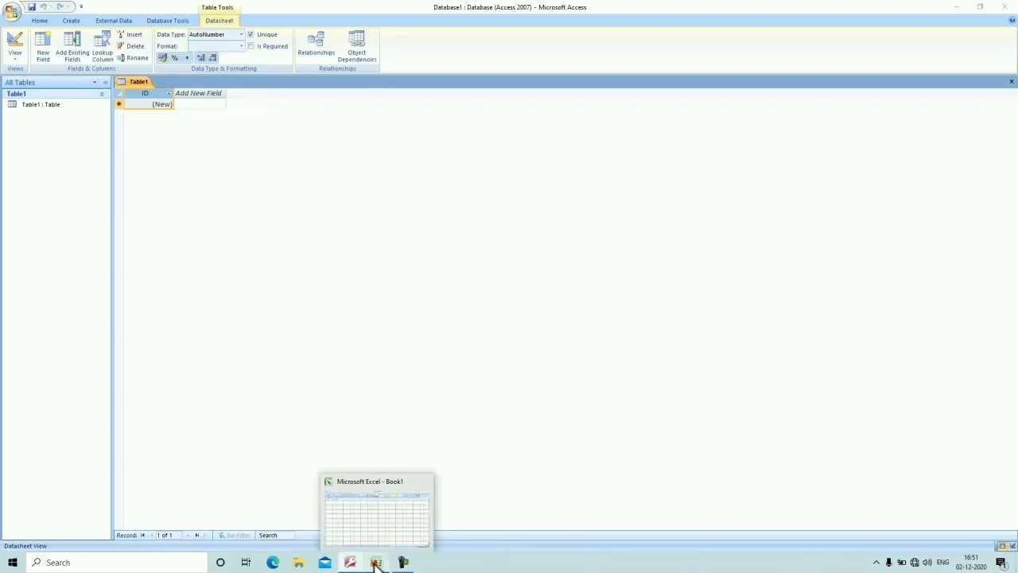
click(377, 563)
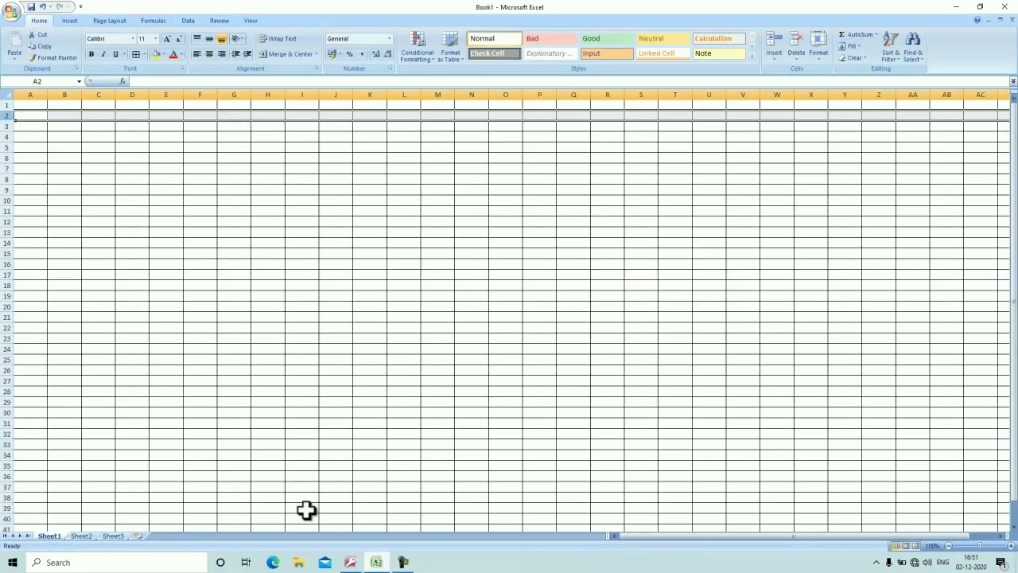
click(37, 106)
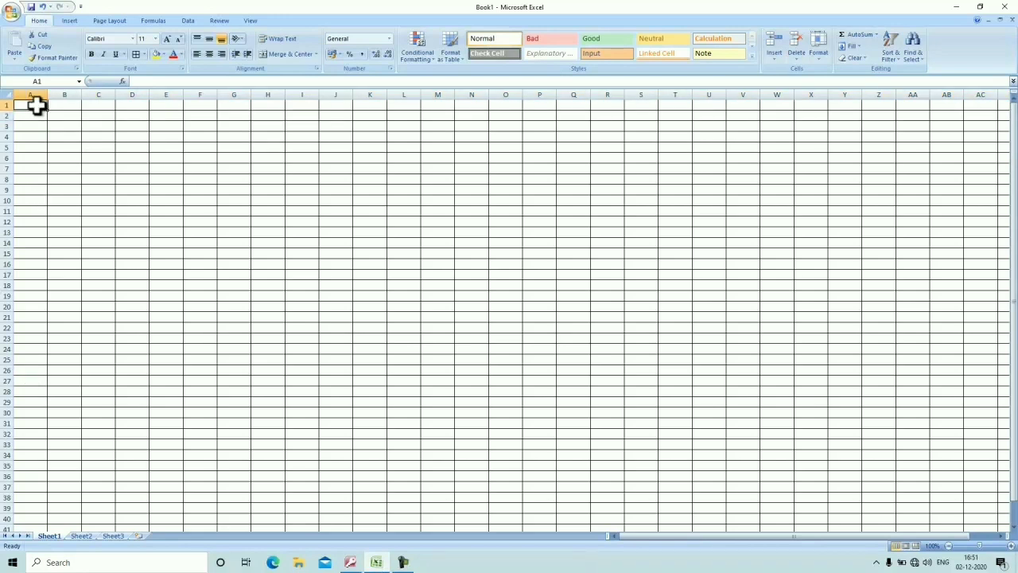
text(roll no)
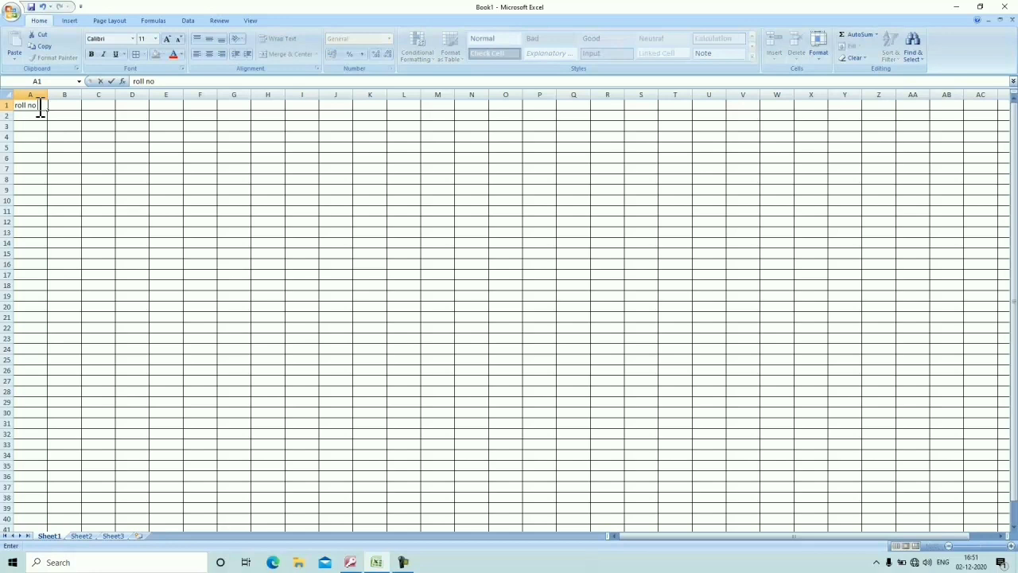
key(Tab)
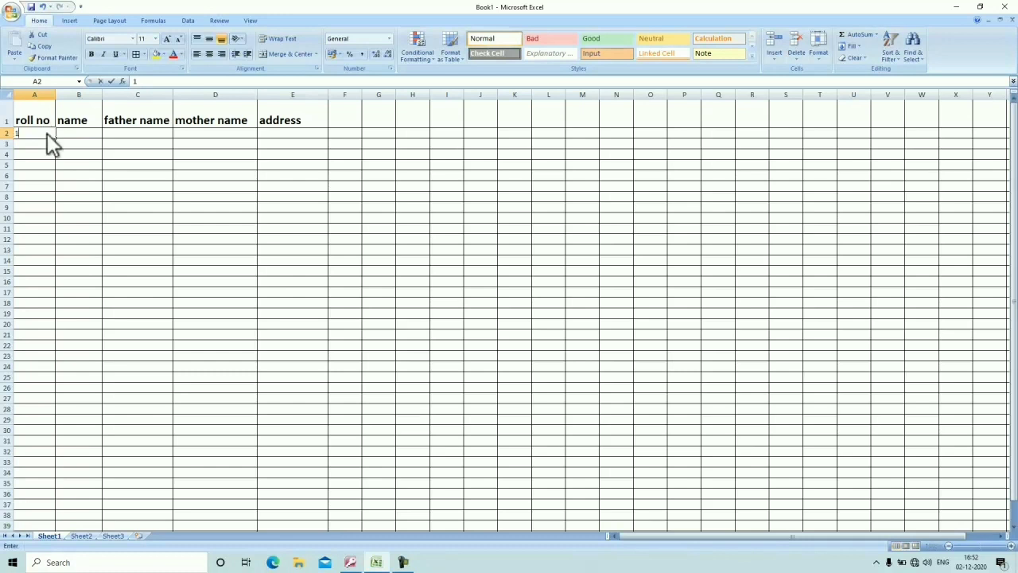
- Fill row 2 with roll number 1, the student's name, the father's name, the mother's name and the address
key(Tab)
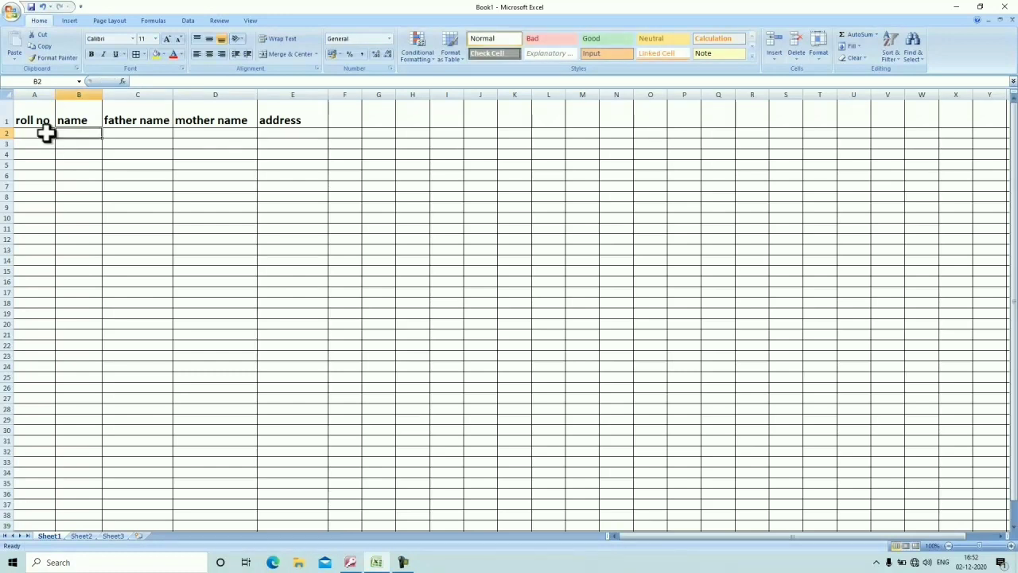
text(sa)
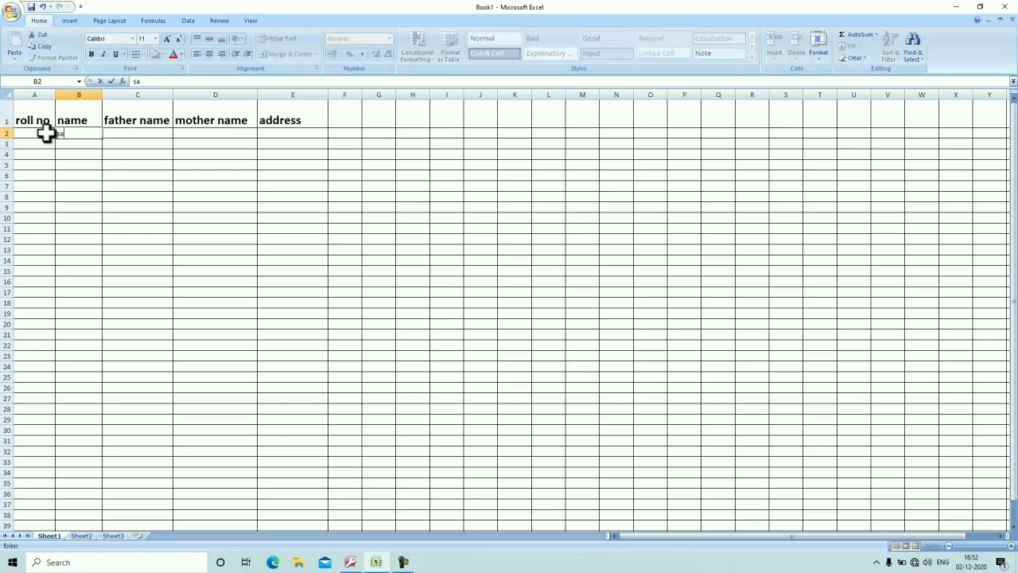
text(tish)
key(Tab)
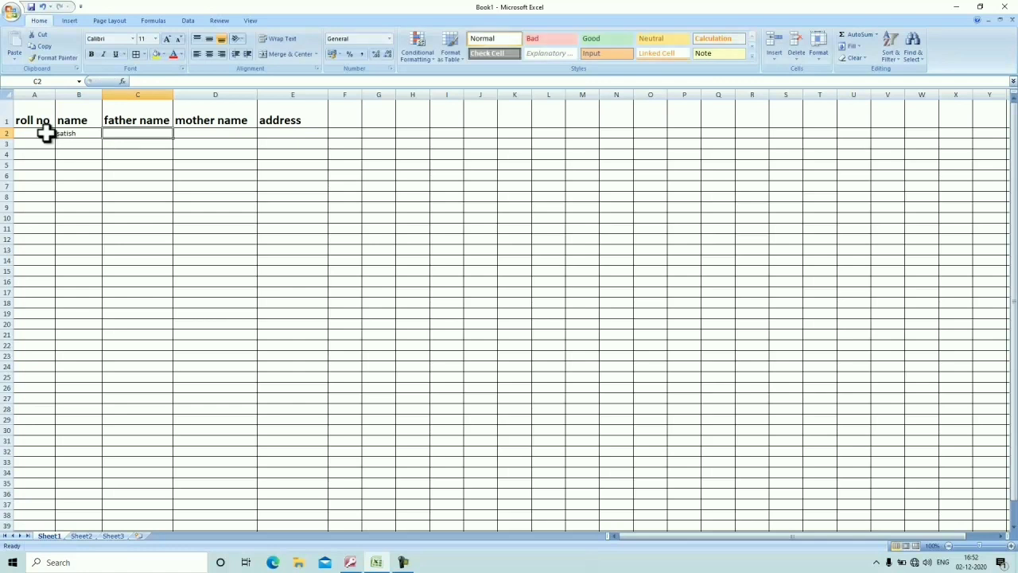
text(kuldeep)
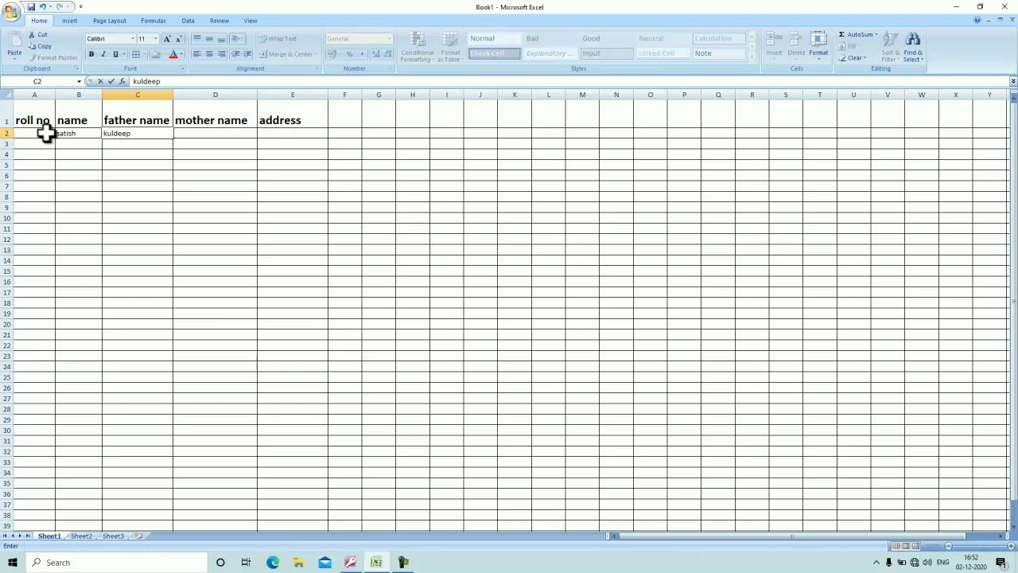
key(Tab)
text(sona devi)
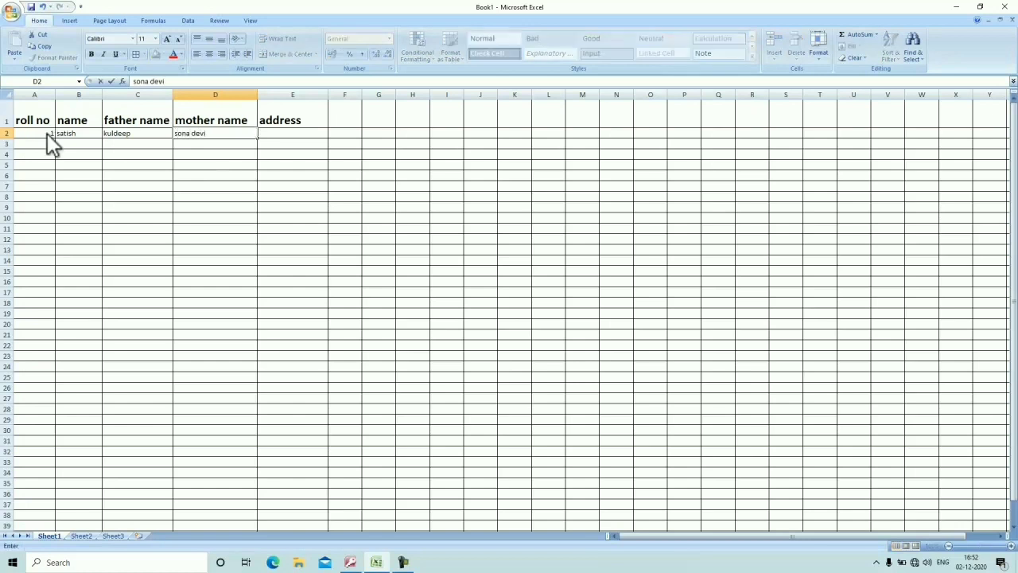
key(Tab)
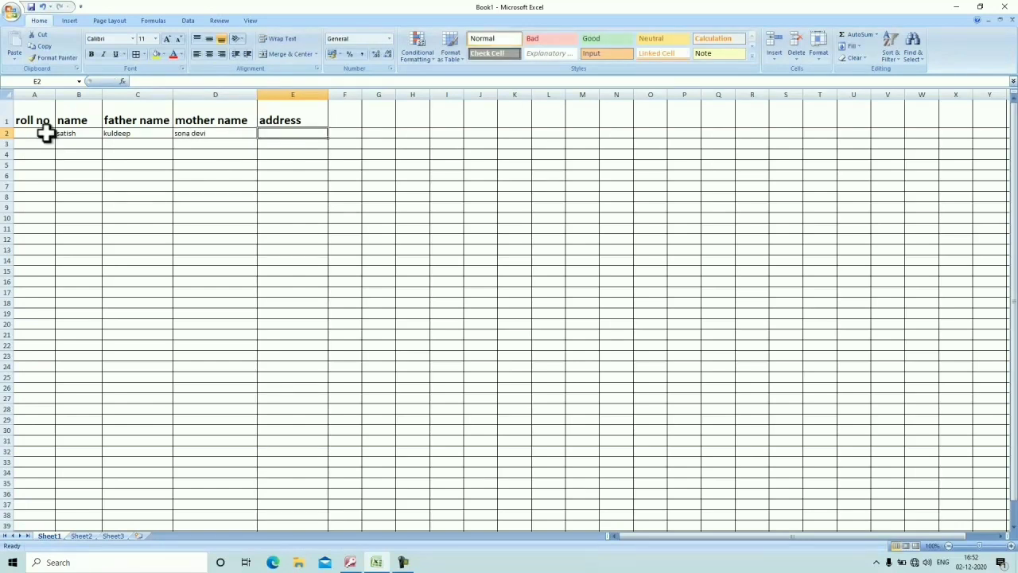
text(hisar)
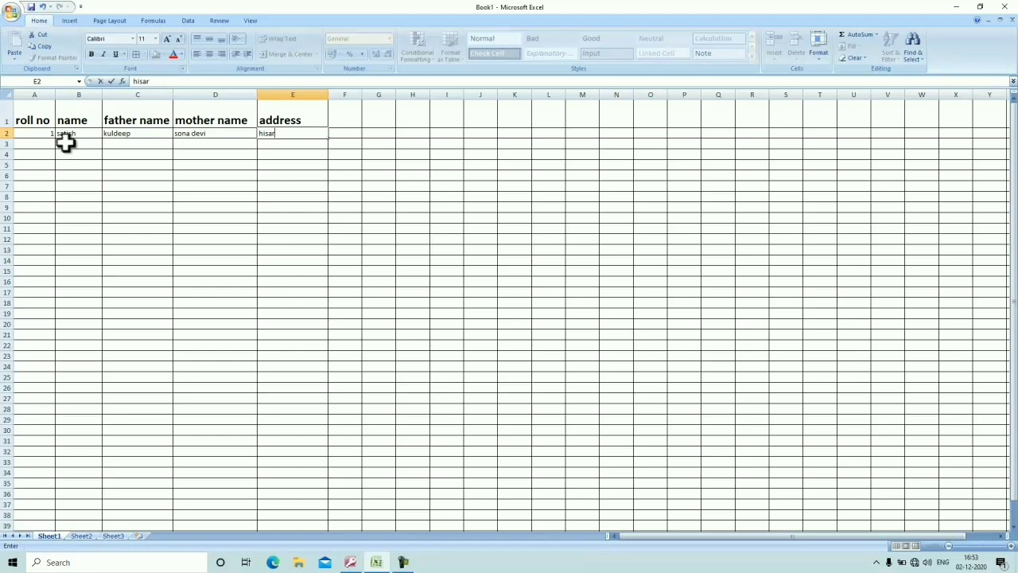
- Highlight the roll no, name, father name, mother name and address columns individually to examine them as table fields
click(45, 88)
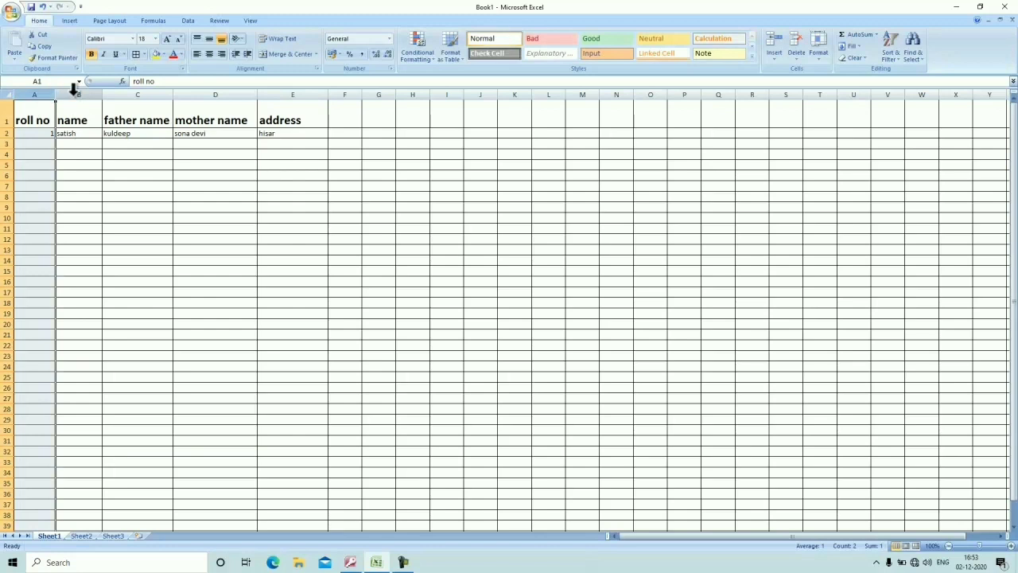
click(76, 93)
click(125, 93)
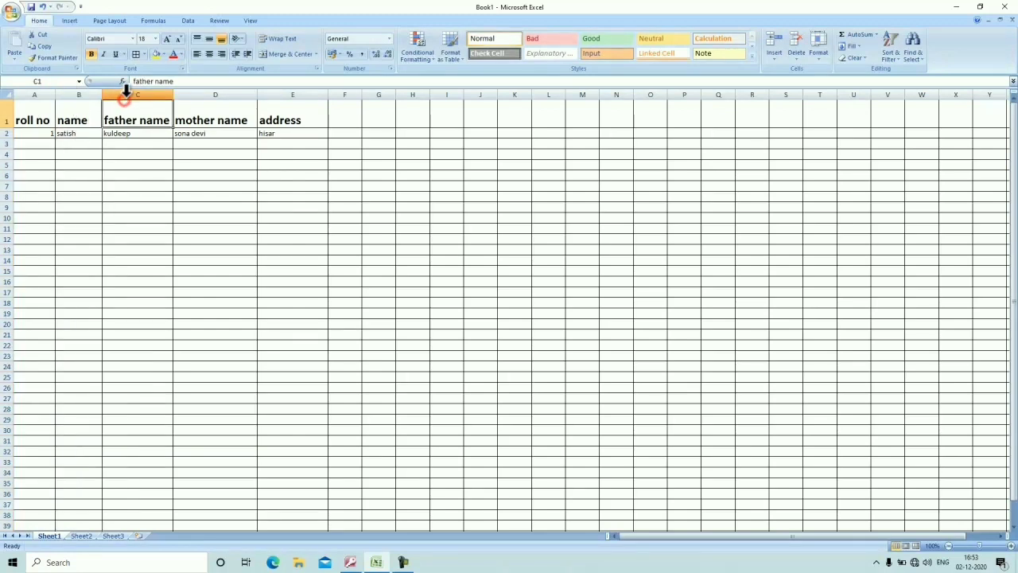
click(191, 92)
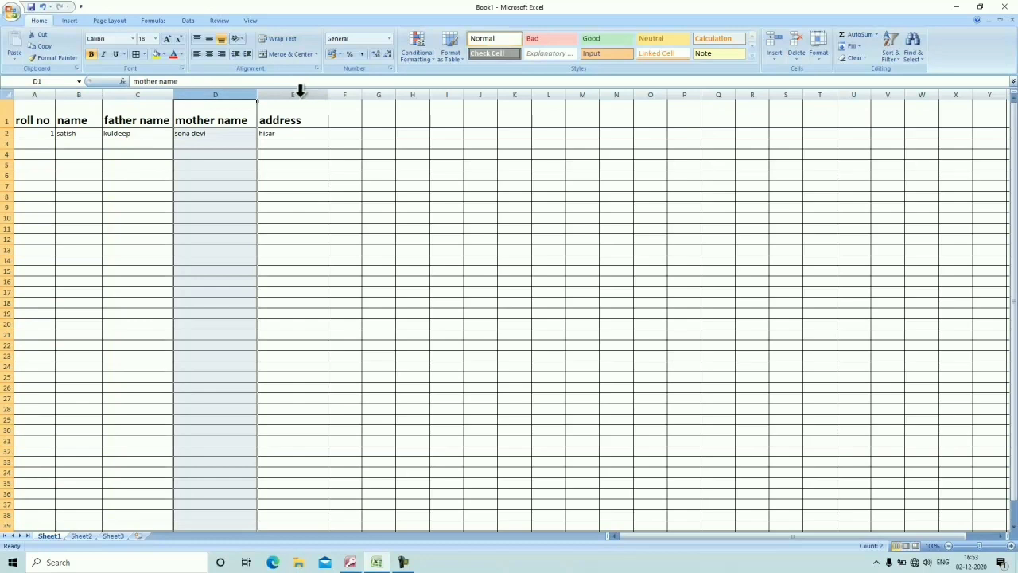
click(300, 95)
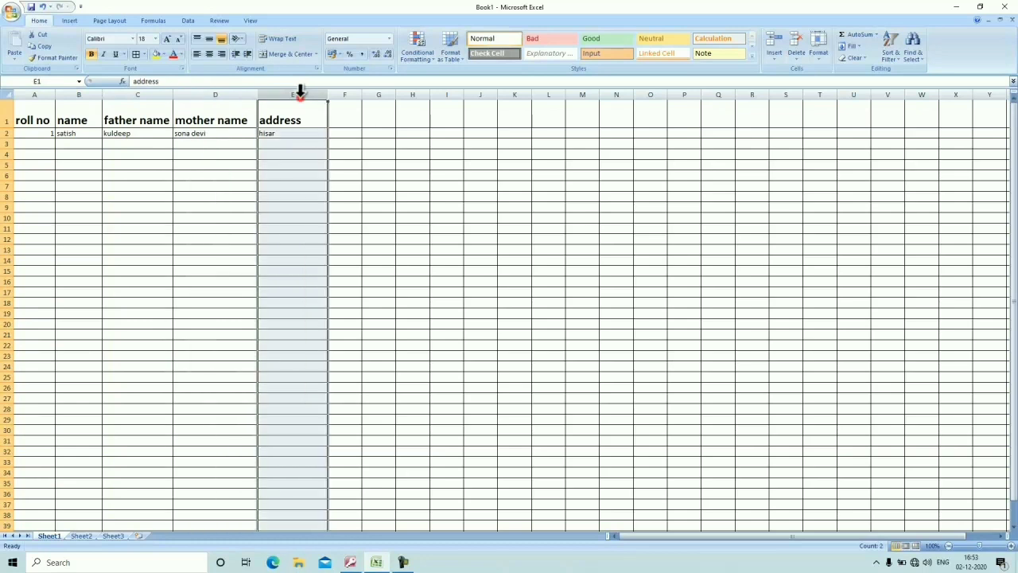
click(38, 92)
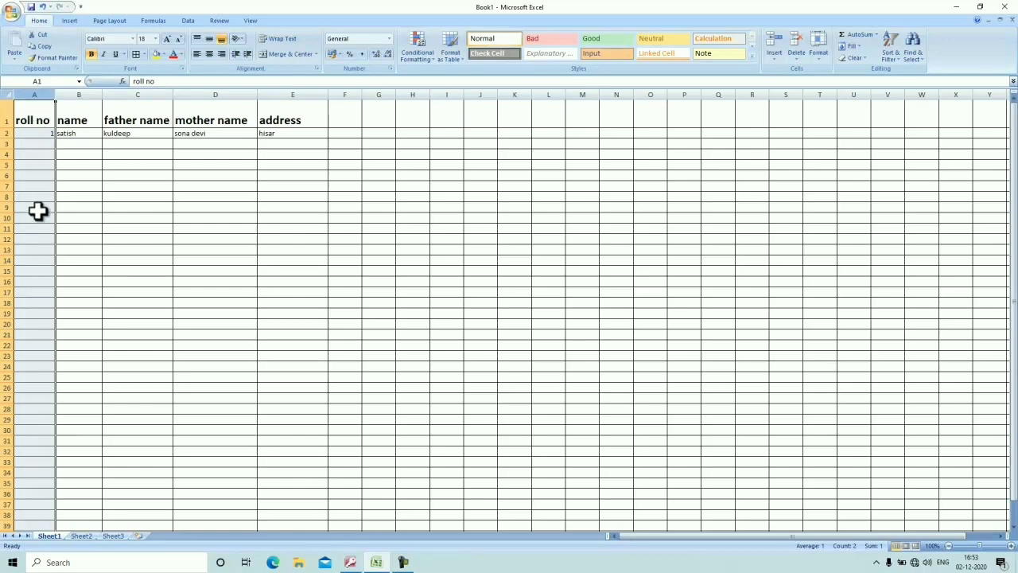
click(85, 94)
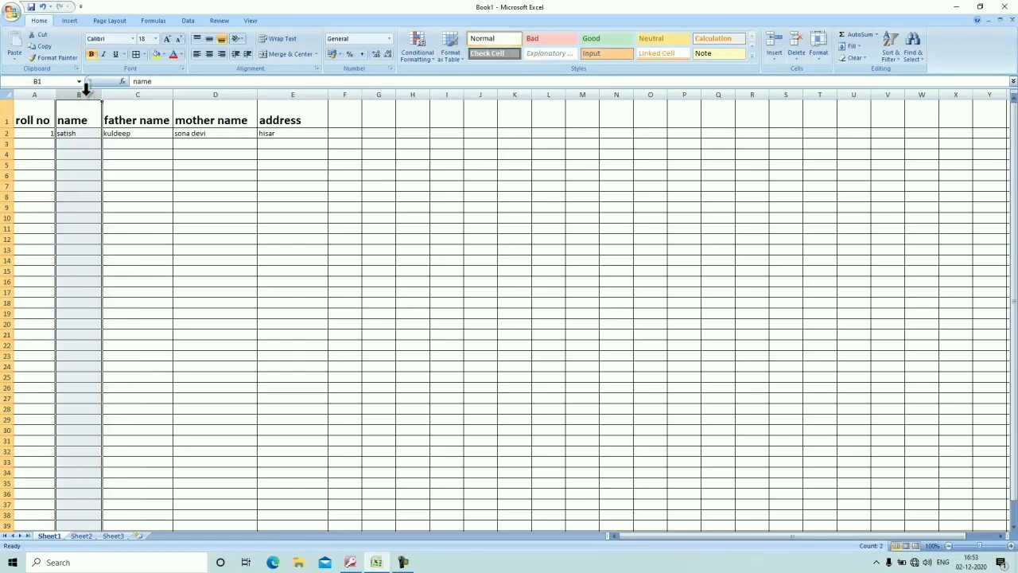
click(137, 93)
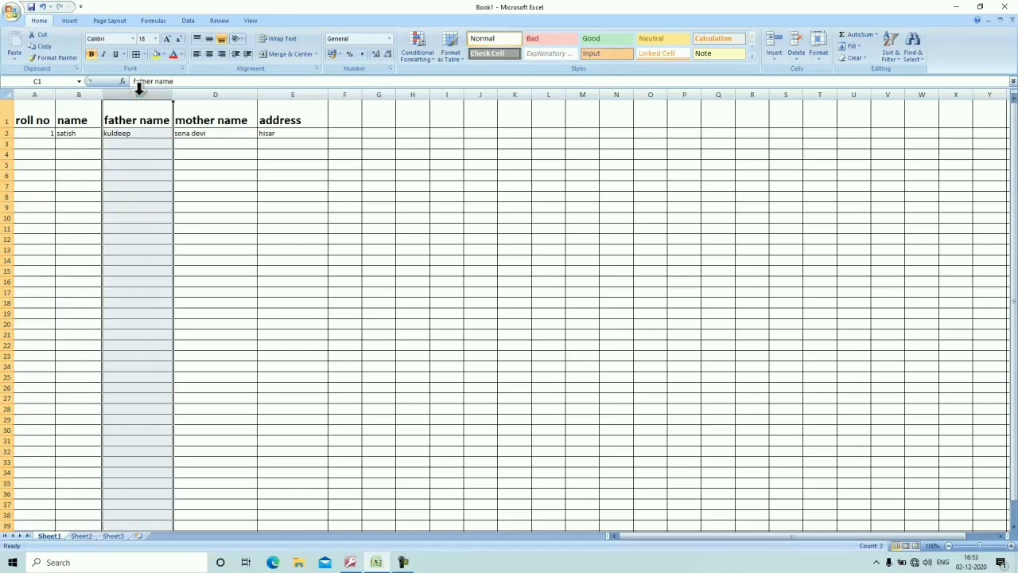
click(303, 90)
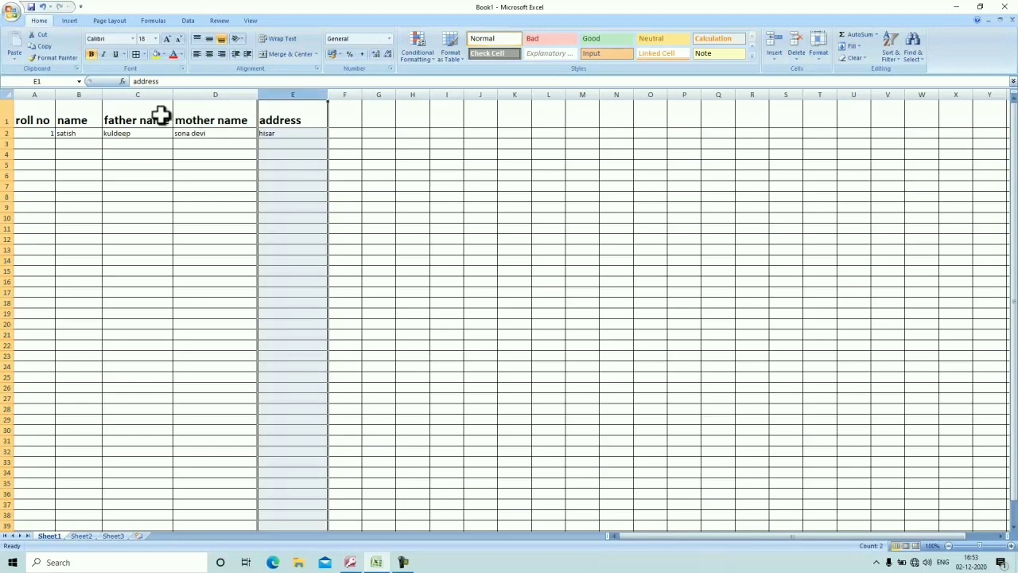
click(31, 92)
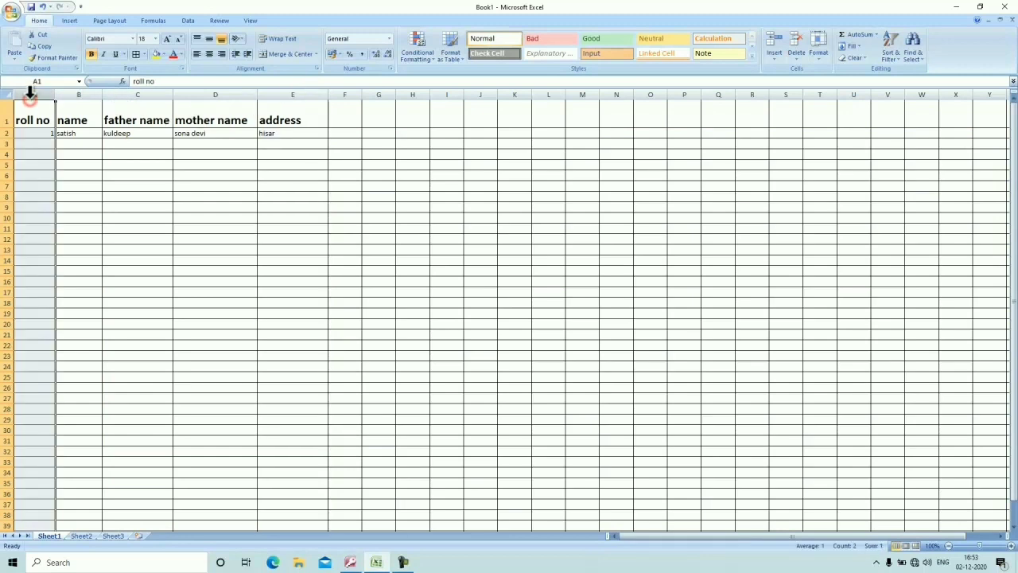
- Highlight row 2 and compare it with the roll no column to examine a record against a field
click(6, 133)
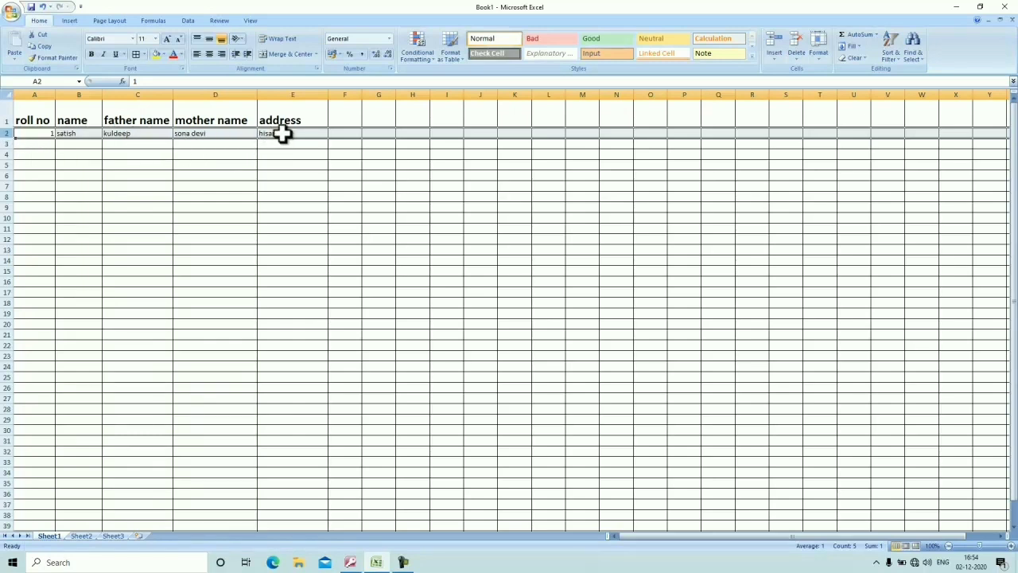
click(36, 95)
click(6, 133)
- Close the Excel workbook without saving its changes and close the Access database
click(1006, 8)
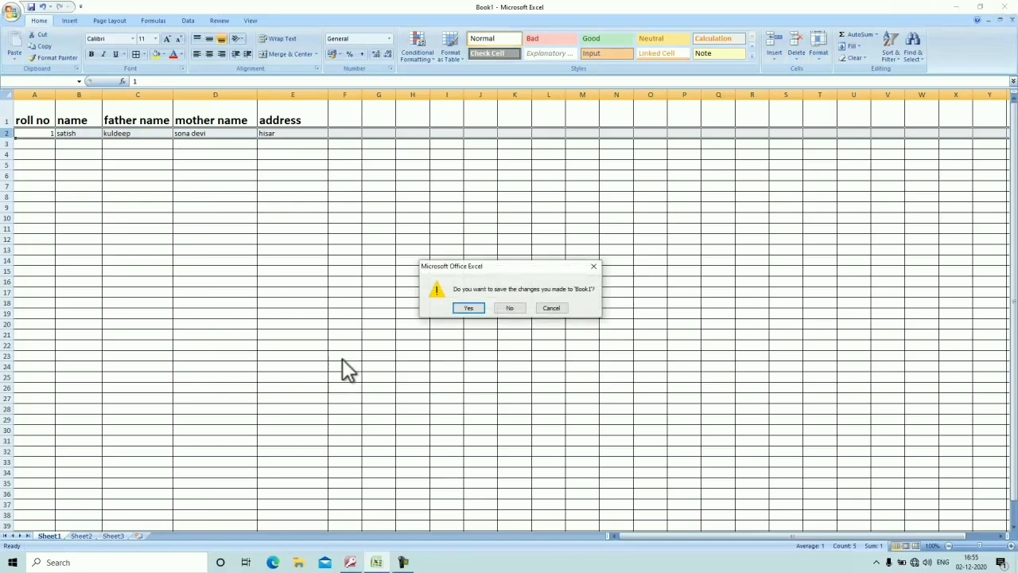
click(513, 308)
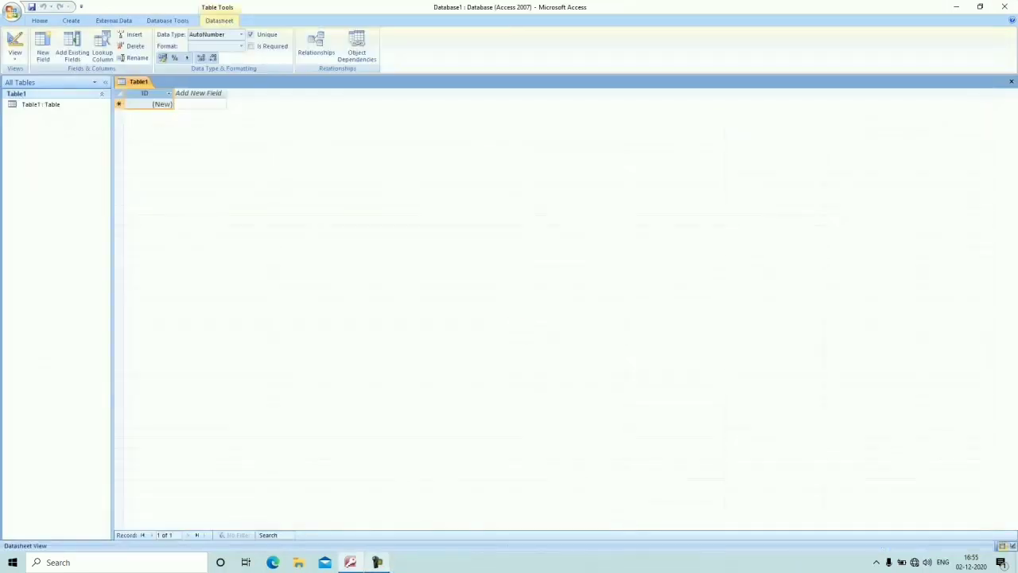
click(1000, 11)
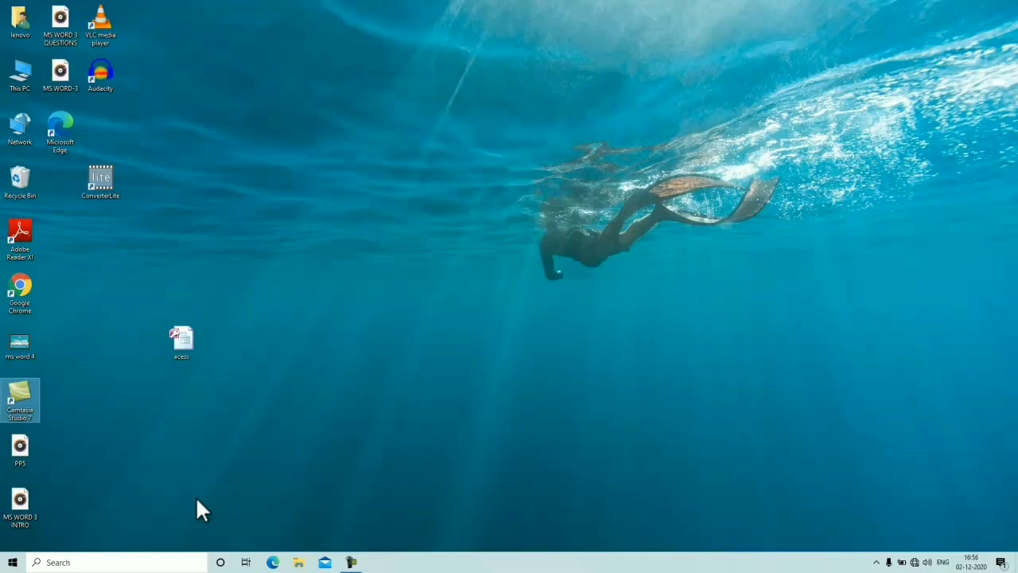
- Launch Microsoft Office Access 2007 from the Microsoft Office program folder
click(13, 563)
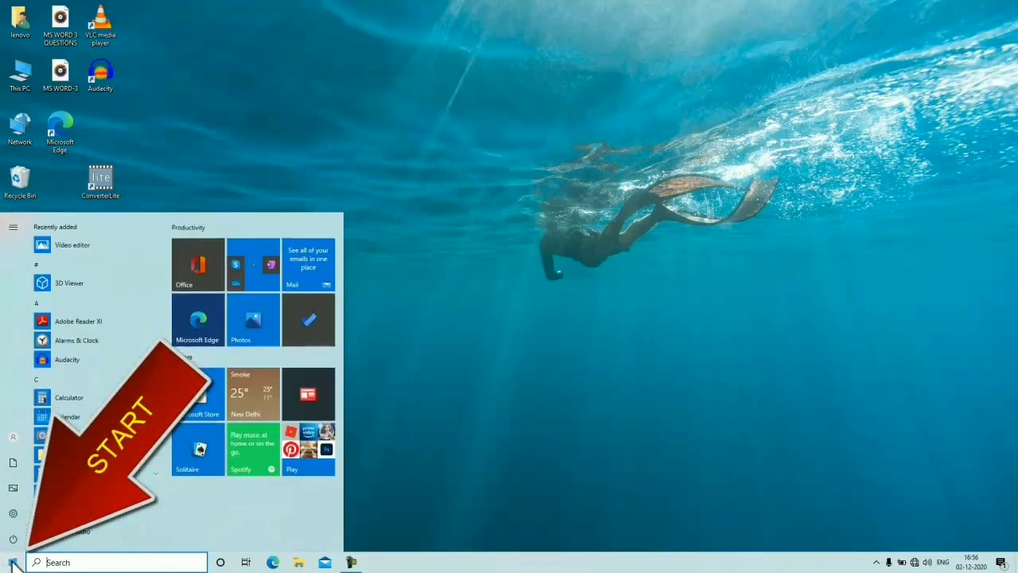
key(Down)
key(Down)
key(Down)
key(Down)
key(Down)
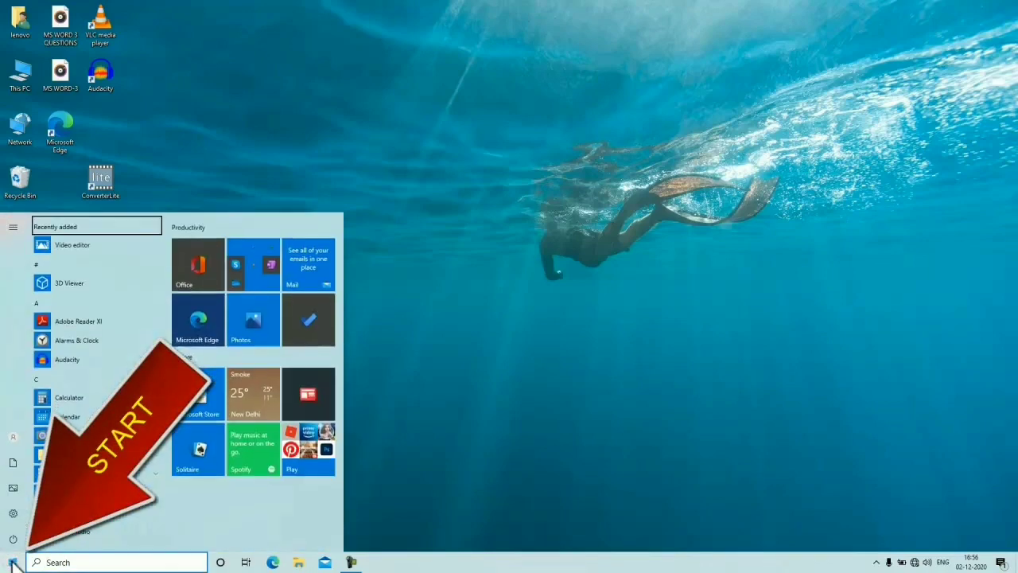
key(Down)
key(Down)
key(Down)
key(Down)
key(Down)
key(Down)
key(Down)
key(Down)
key(Down)
key(Down)
key(Down)
key(Down)
key(Down)
key(Down)
key(Down)
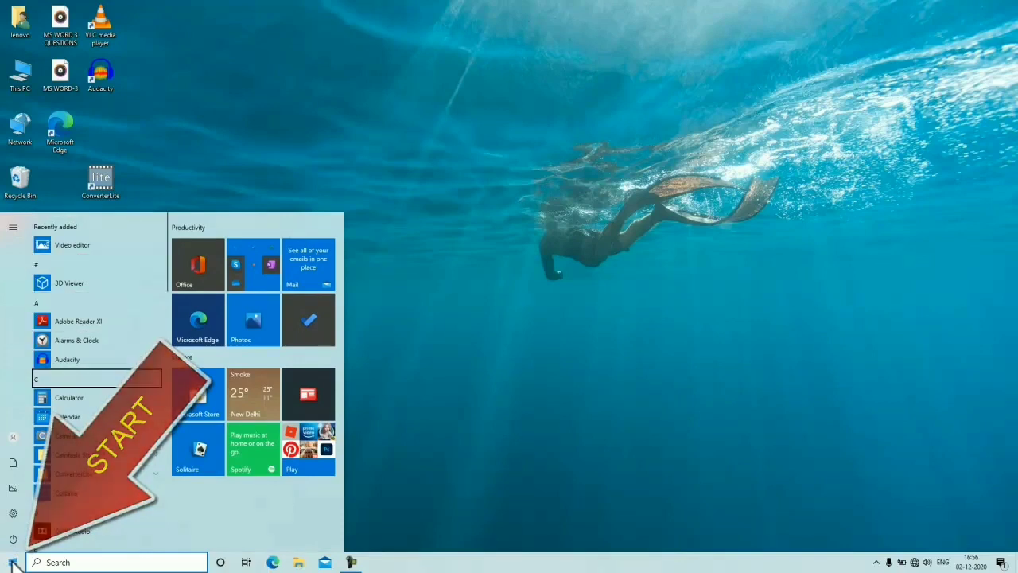
key(Down)
key(Down)
key(Down)
key(Down)
key(Down)
key(Down)
key(Down)
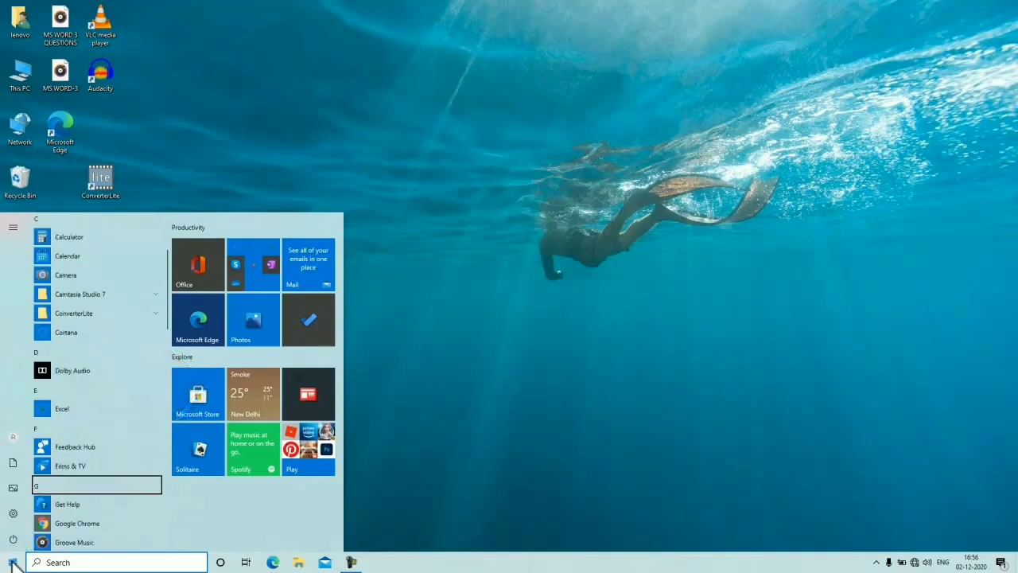
key(Down)
key(Down)
key(Down)
key(Down)
key(Down)
key(Down)
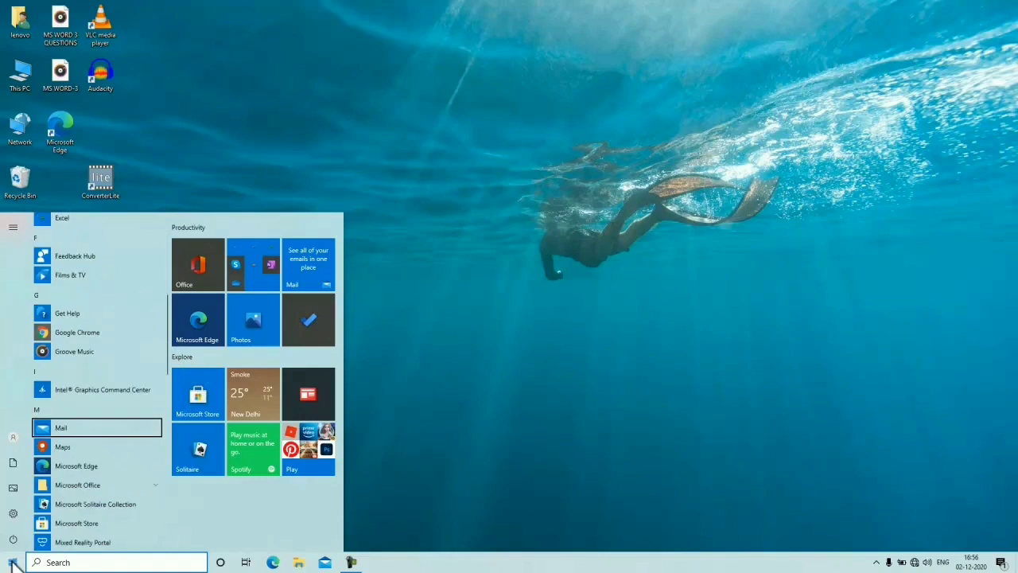
key(Down)
key(Down)
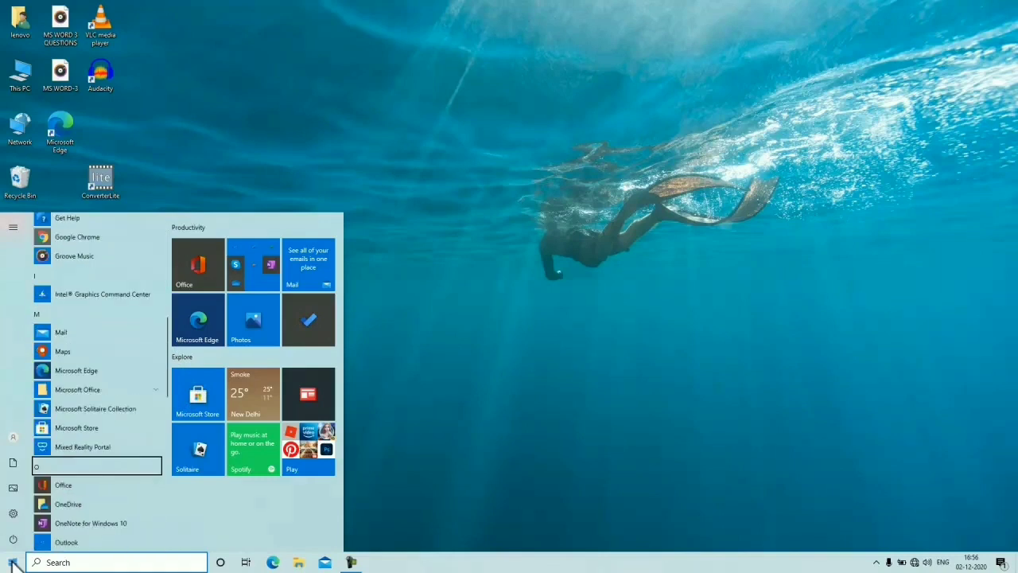
mouse_move(27, 315)
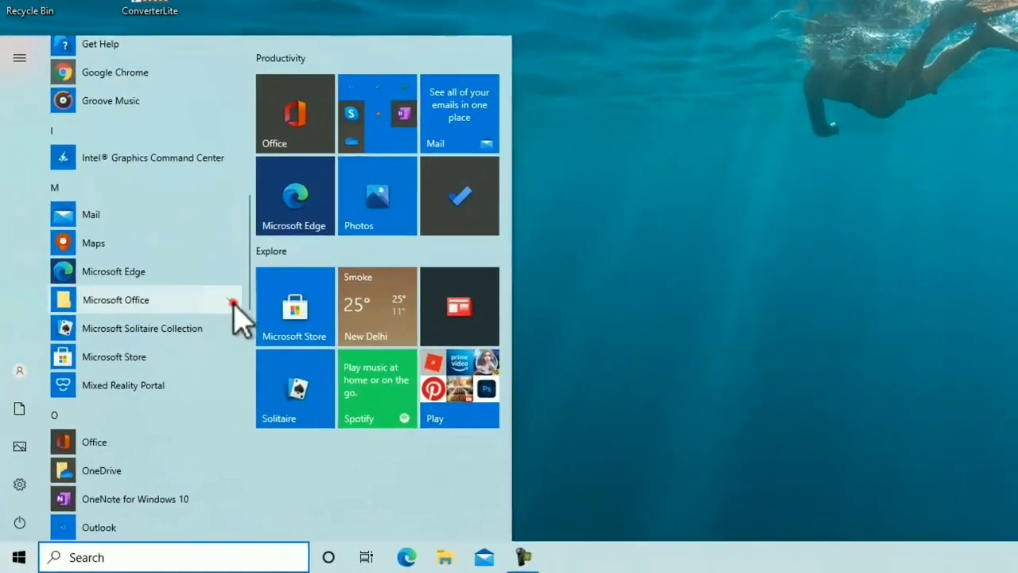
click(155, 390)
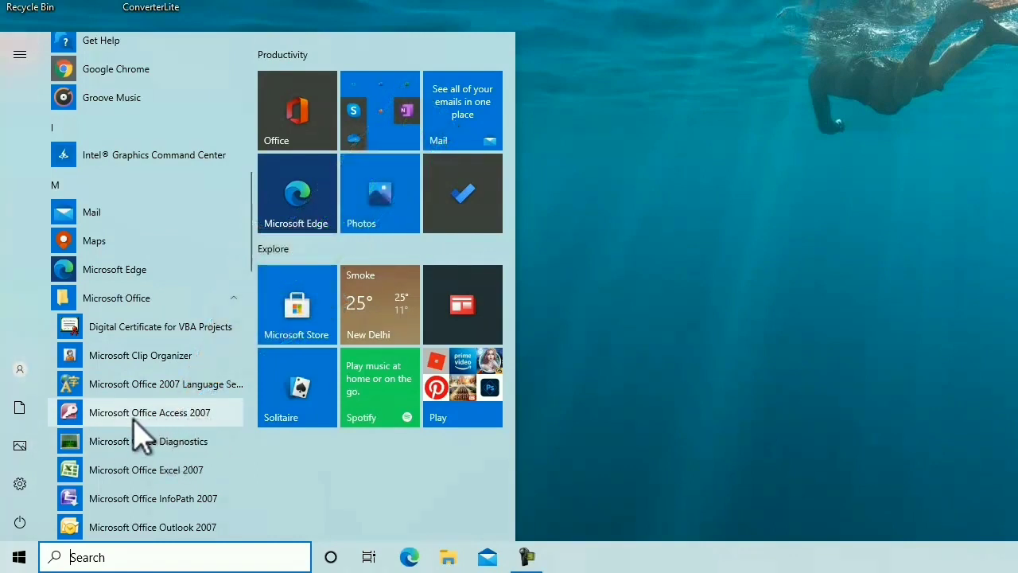
click(168, 423)
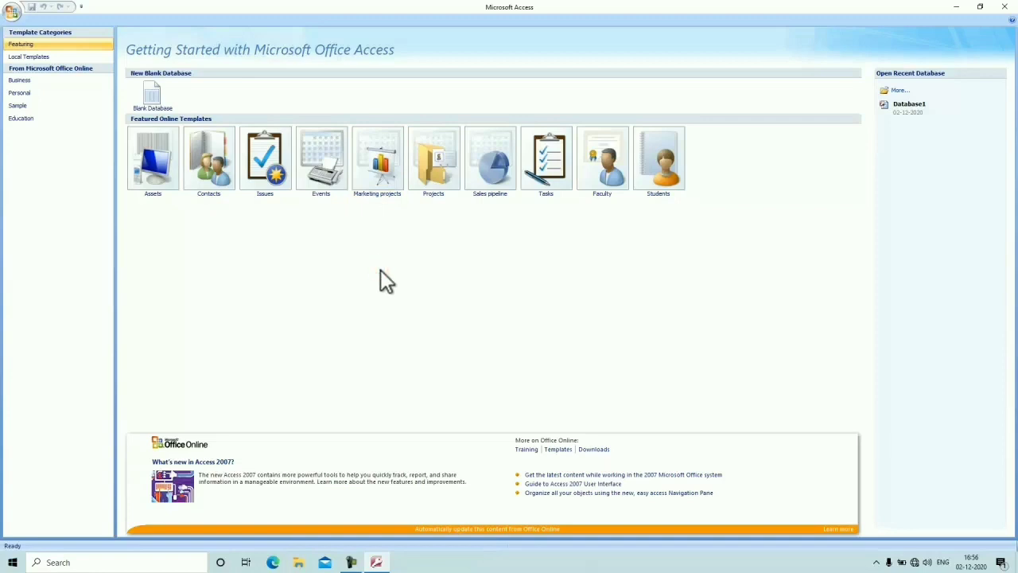
- Create a new blank database with the file name access1
click(156, 103)
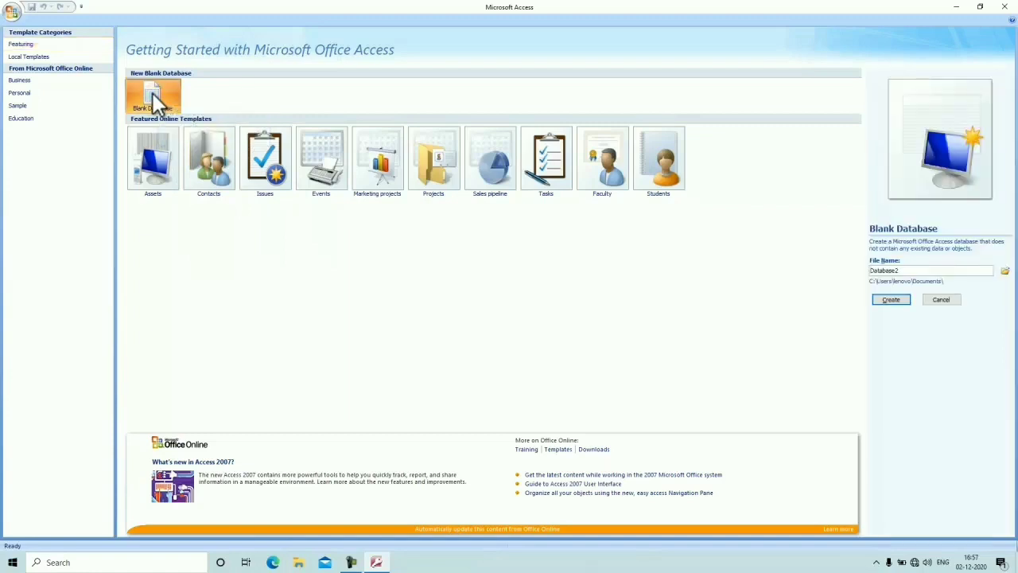
double_click(913, 270)
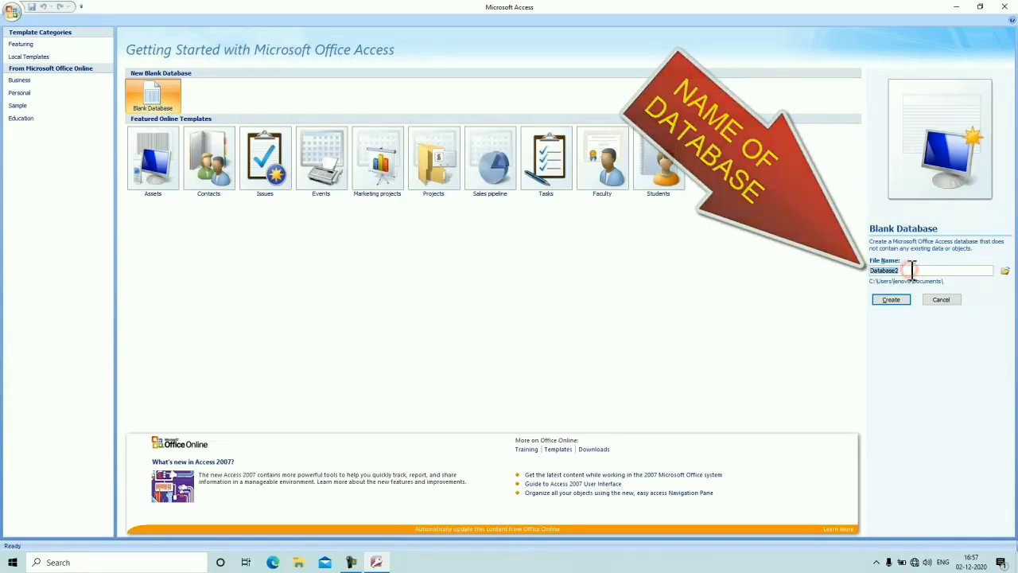
key(BackSpace)
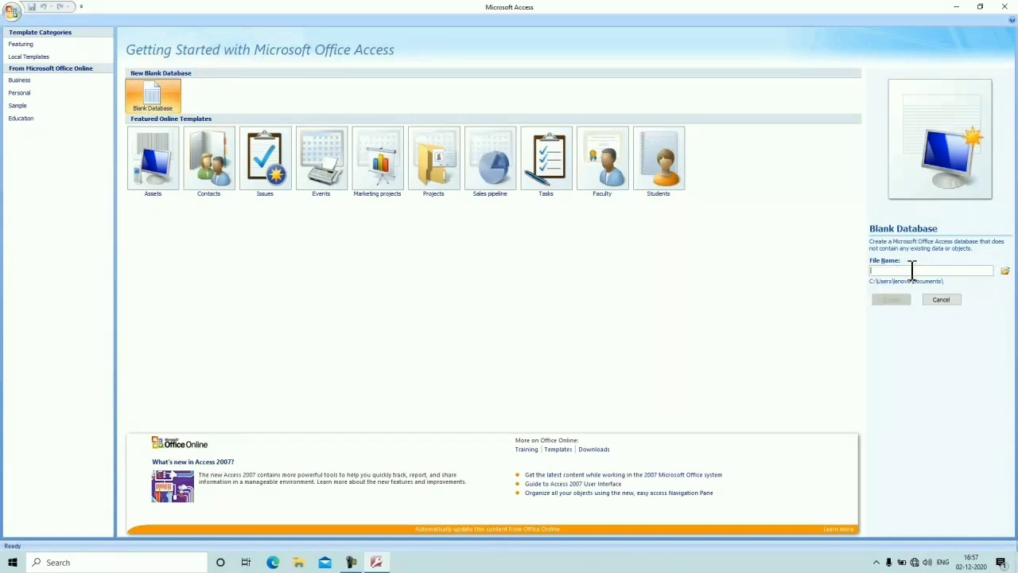
text(access1)
click(897, 302)
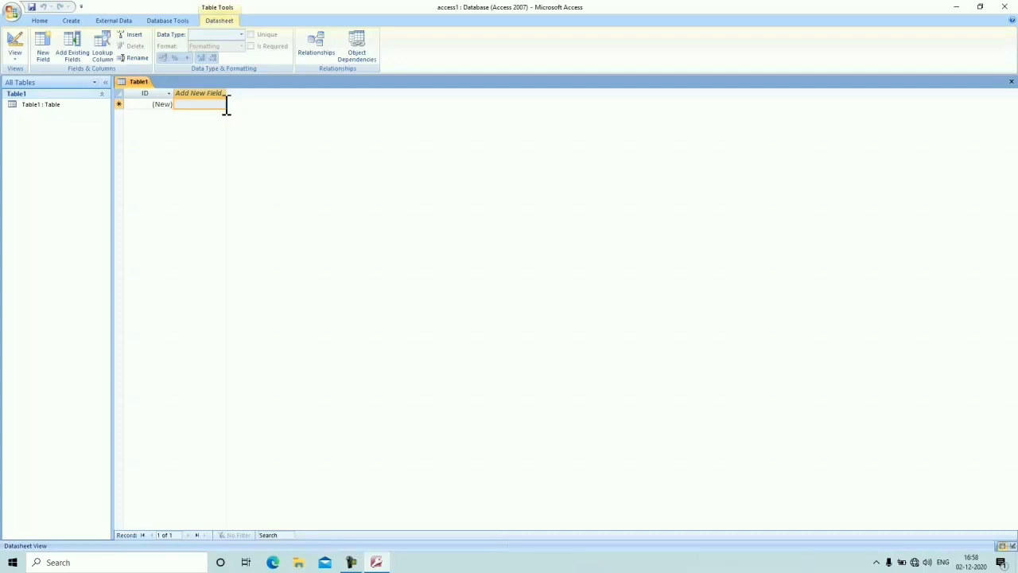
- Switch the new table to Design View, saving it under the name student1
click(15, 58)
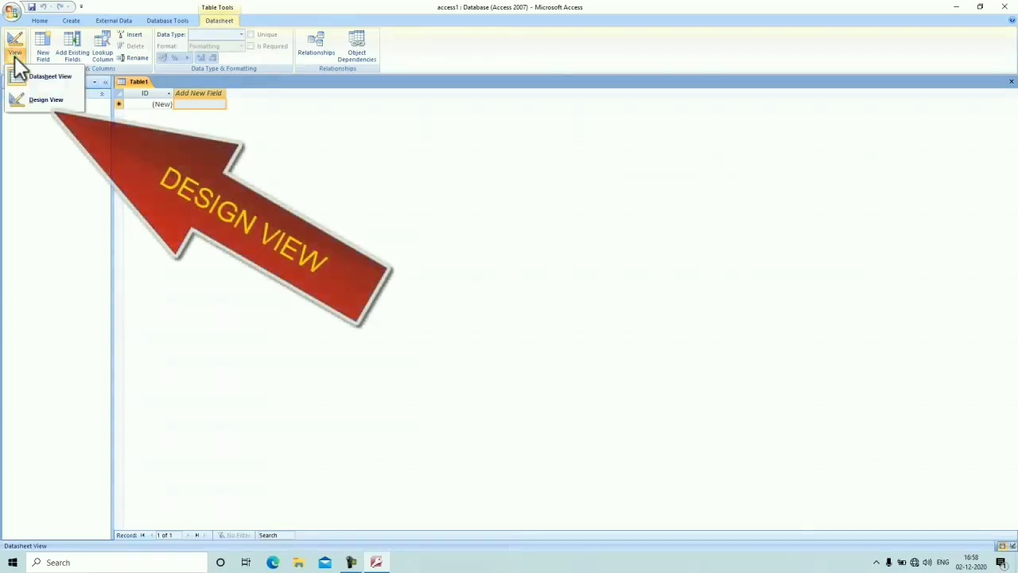
click(46, 100)
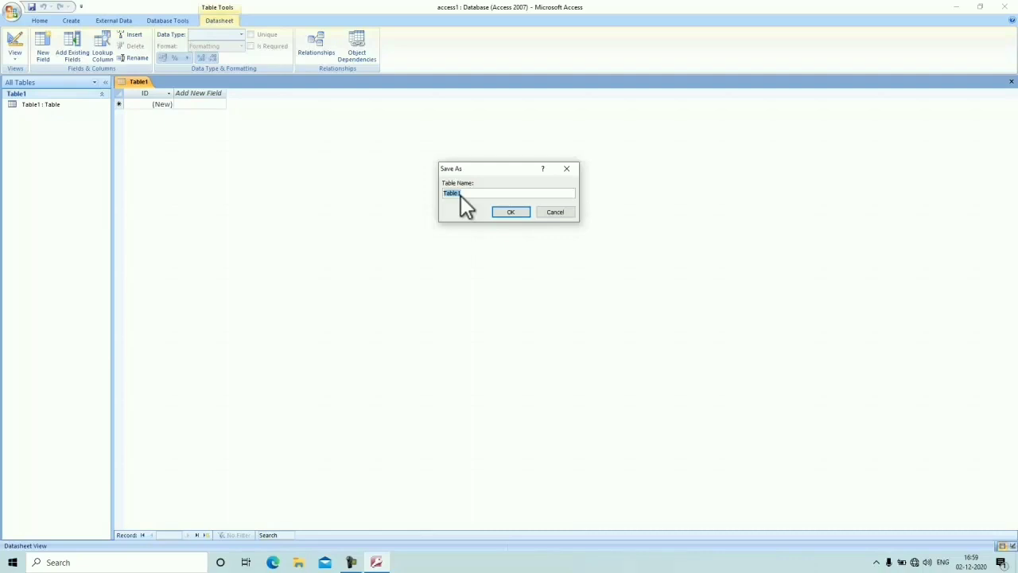
text(student1)
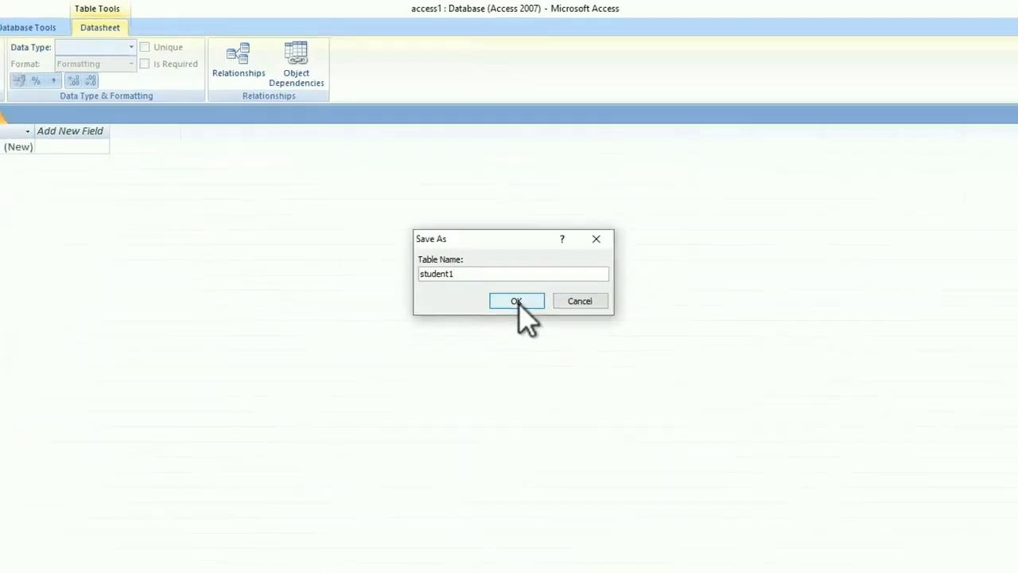
click(517, 301)
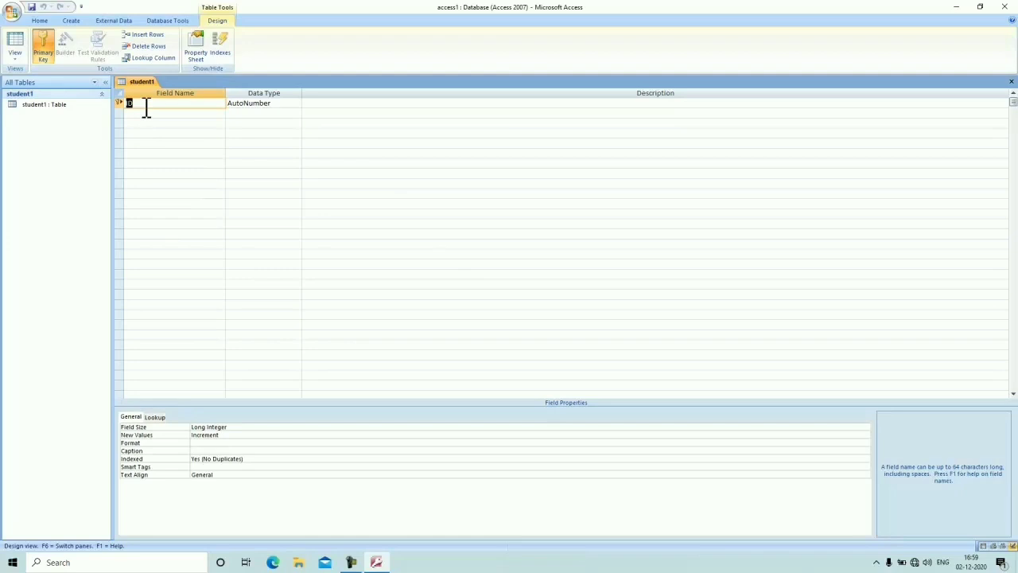
- Rename the ID field to ROLL NO in capitals and review the available data types, keeping AutoNumber
text(roll)
key(BackSpace)
key(BackSpace)
key(BackSpace)
key(BackSpace)
key(Caps_Lock)
text(ROLL NO)
click(262, 105)
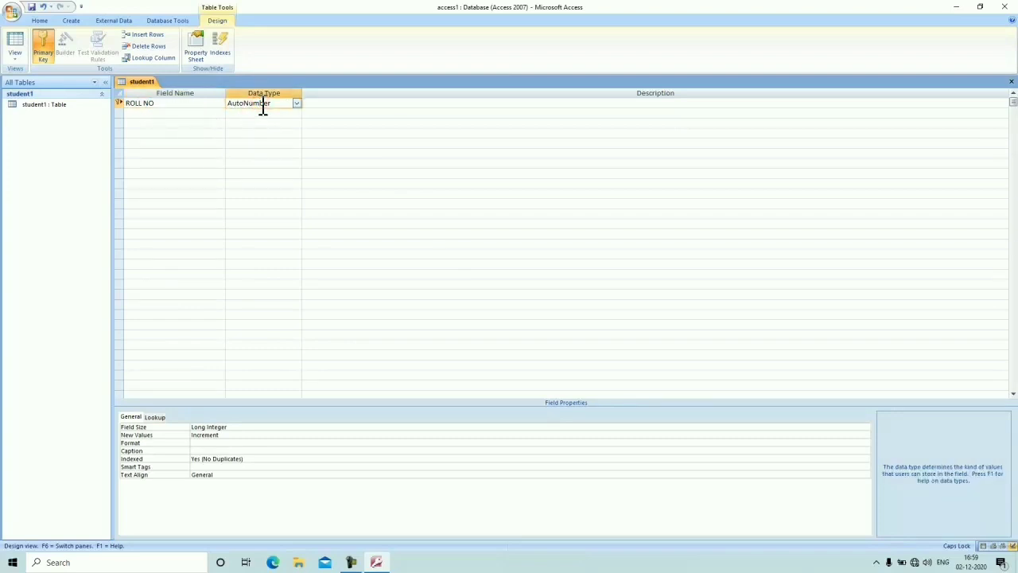
click(296, 103)
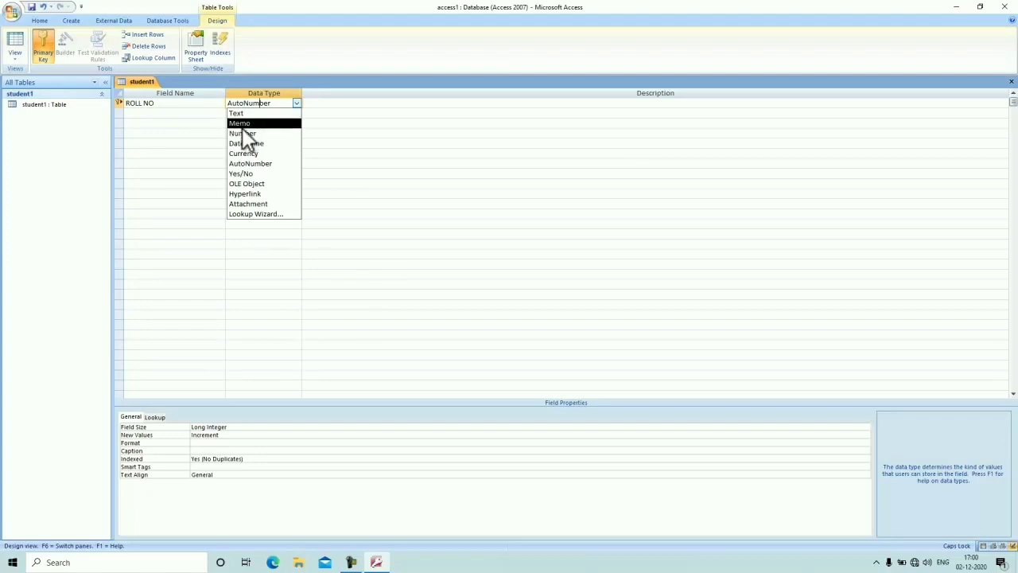
click(336, 119)
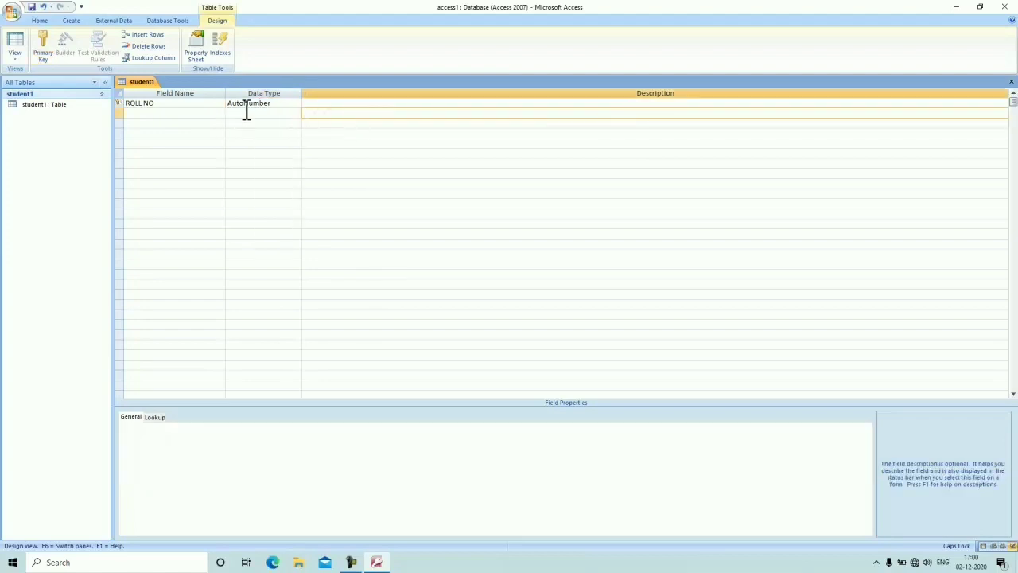
- Add a NAME OF STUDENT field below ROLL NO with the Text data type
click(161, 118)
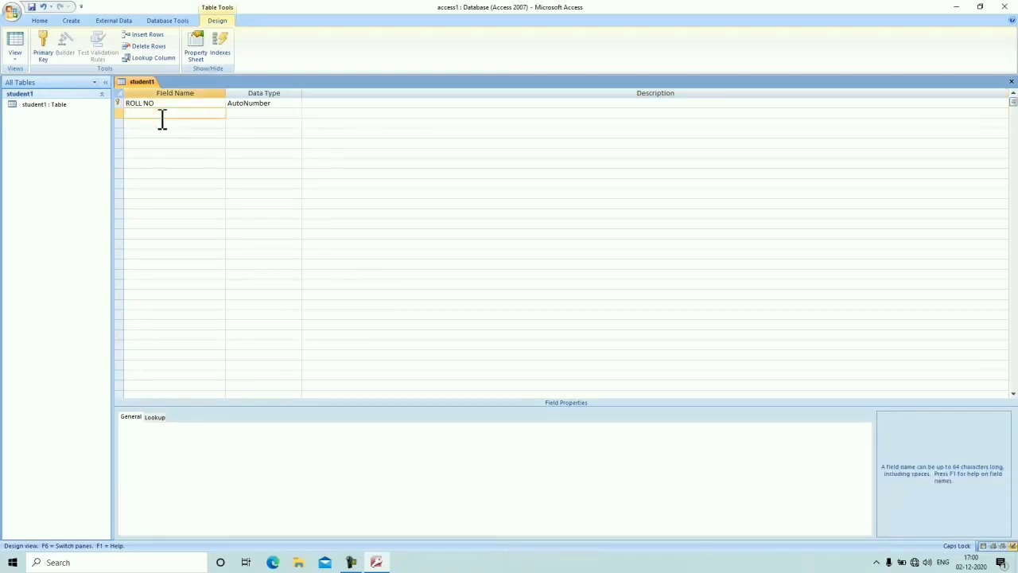
text(NAME OF STUDENT)
click(256, 114)
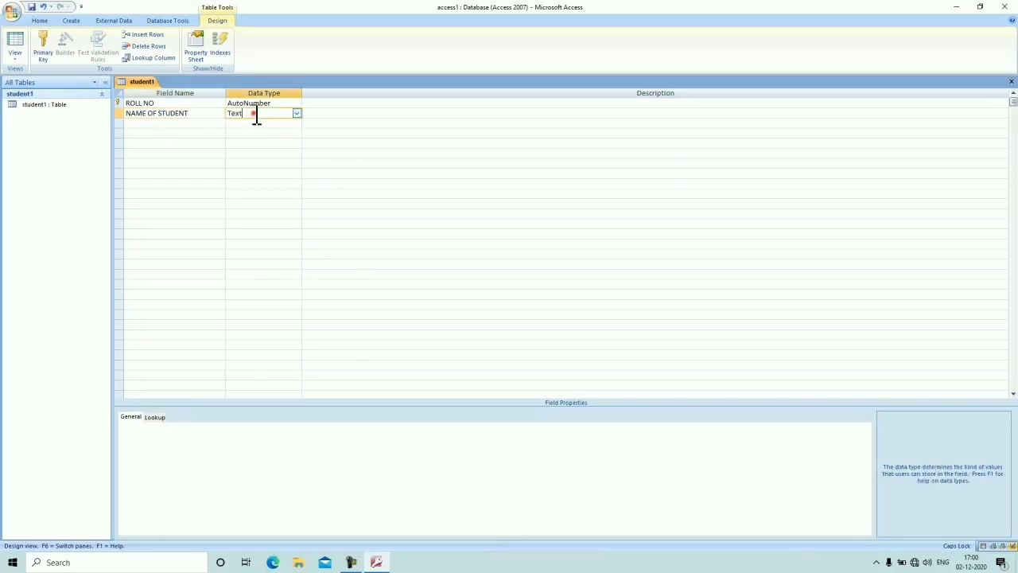
click(297, 113)
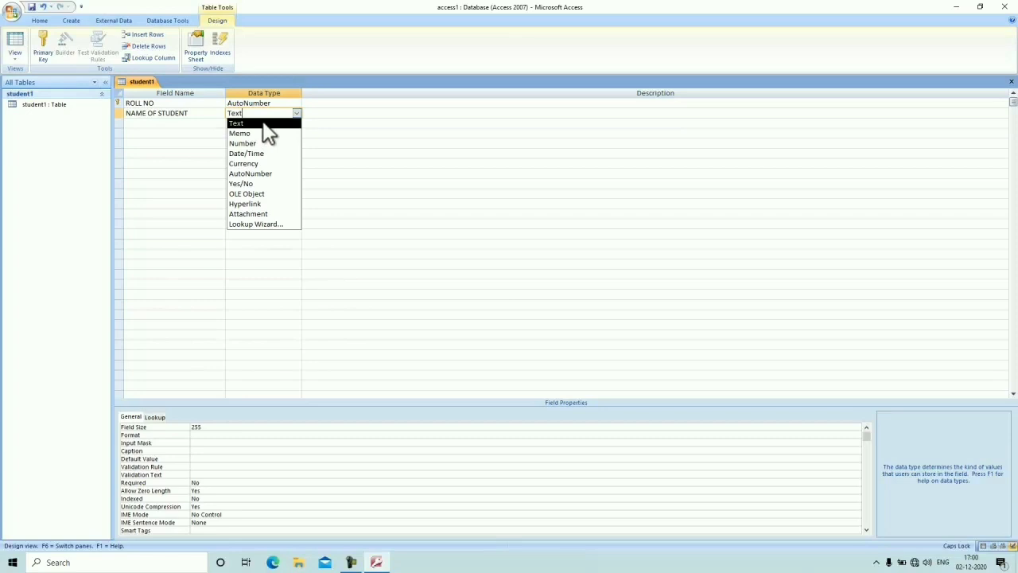
click(264, 123)
- Add a FATHER NAME field with the Text data type
click(197, 125)
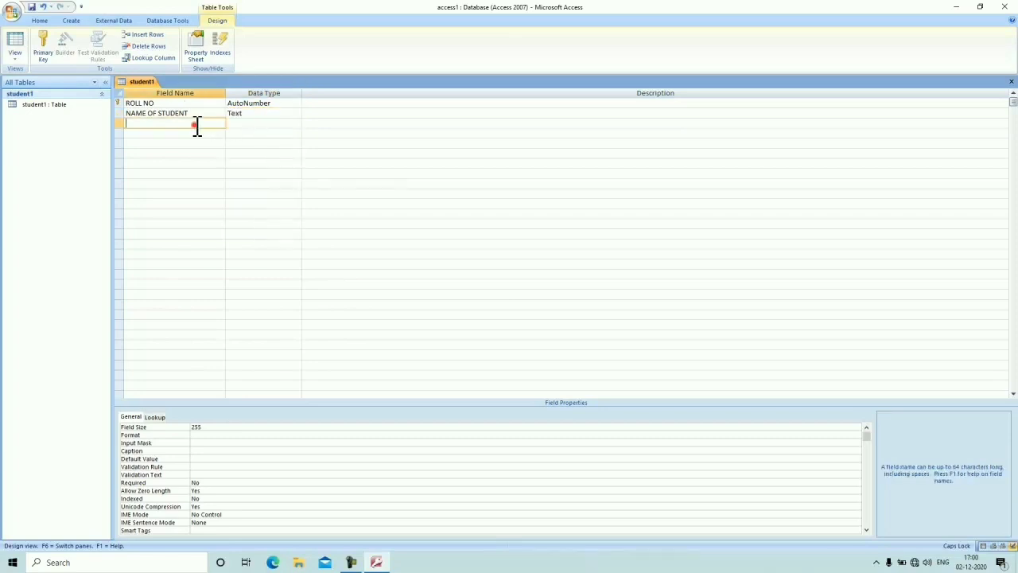
text(FATHER NAME)
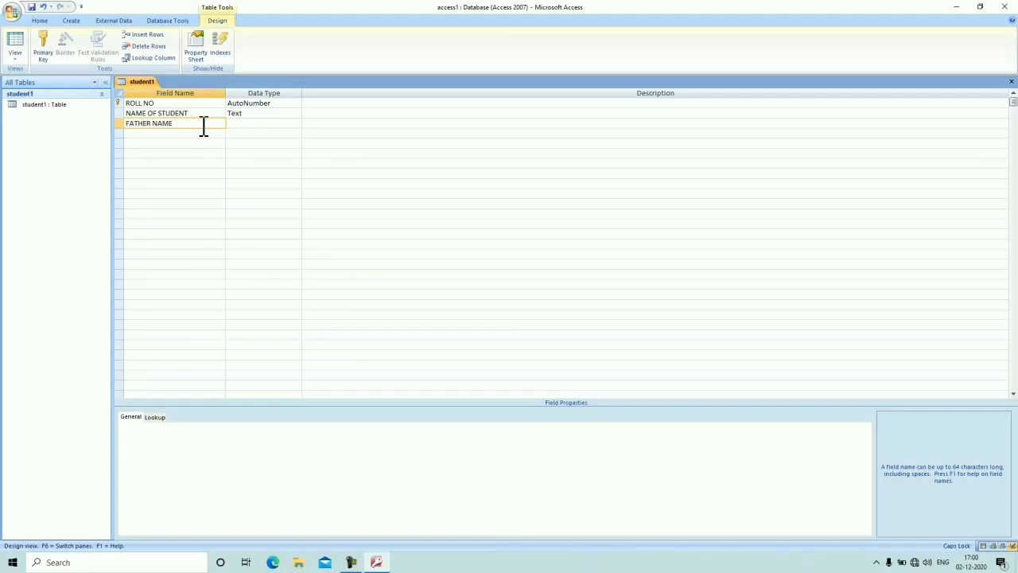
click(284, 127)
click(297, 126)
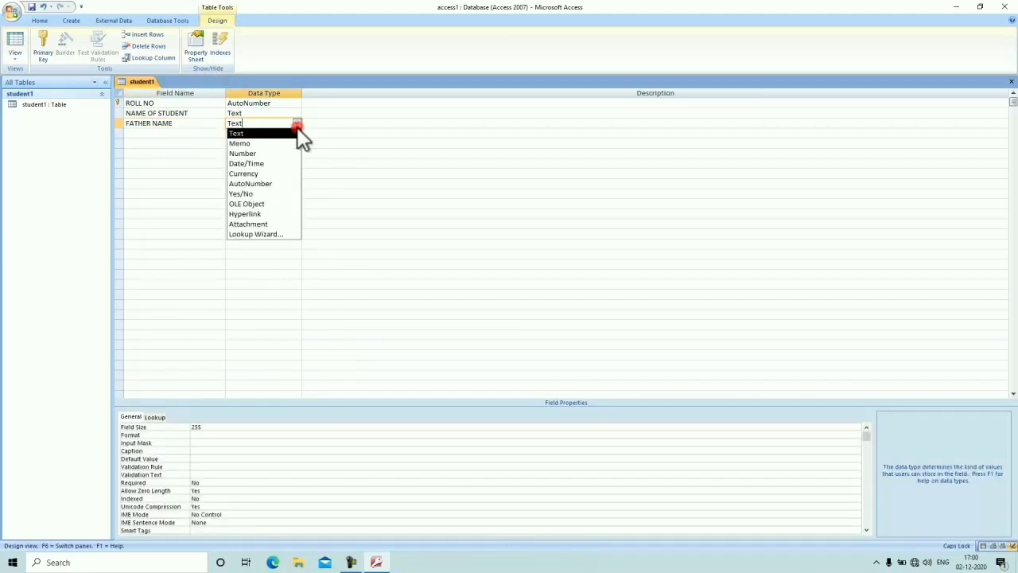
click(297, 127)
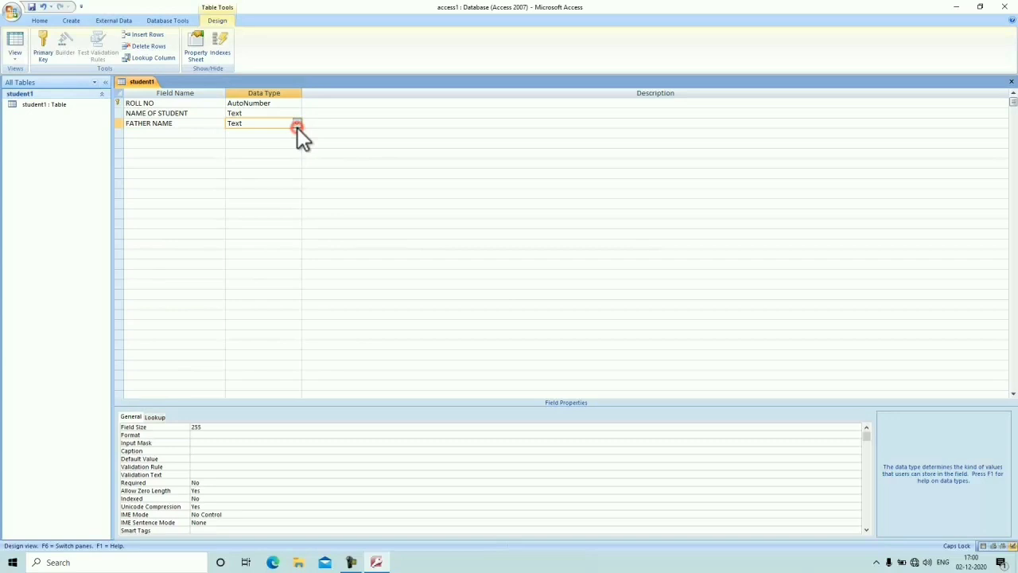
- Add an ADDRESS field with the Text data type
click(196, 134)
text(ADDRESS)
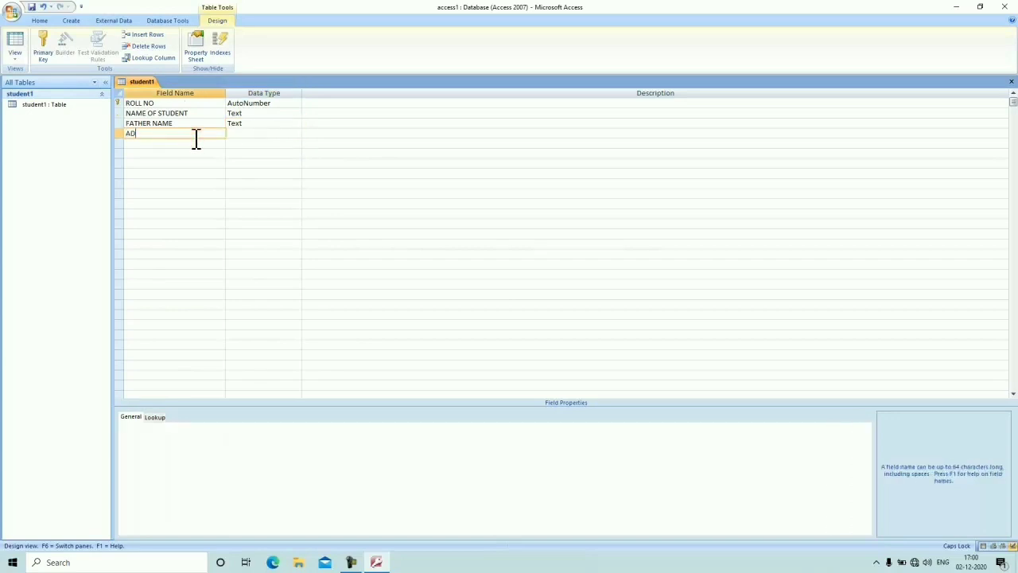
click(240, 137)
click(295, 134)
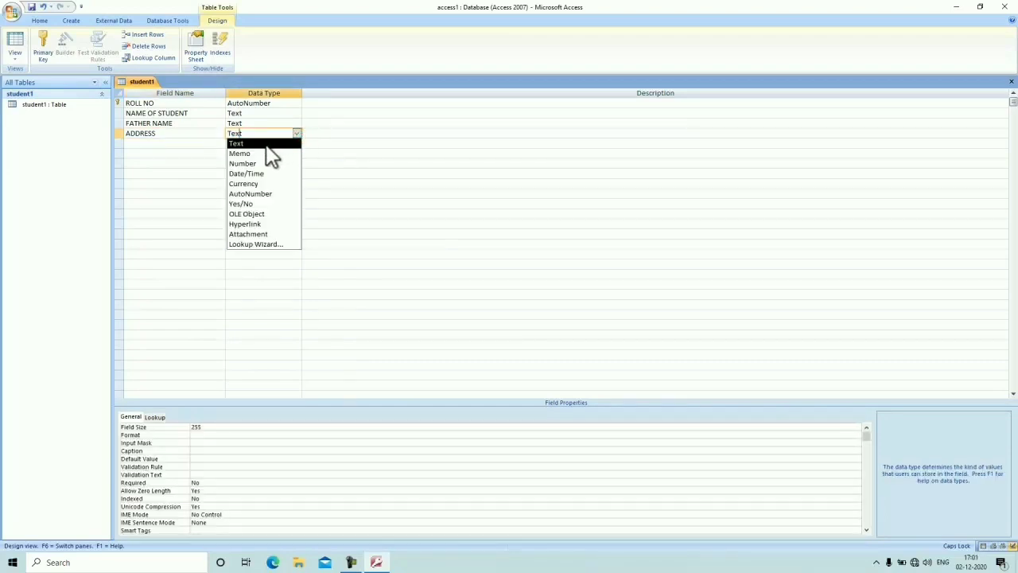
click(265, 146)
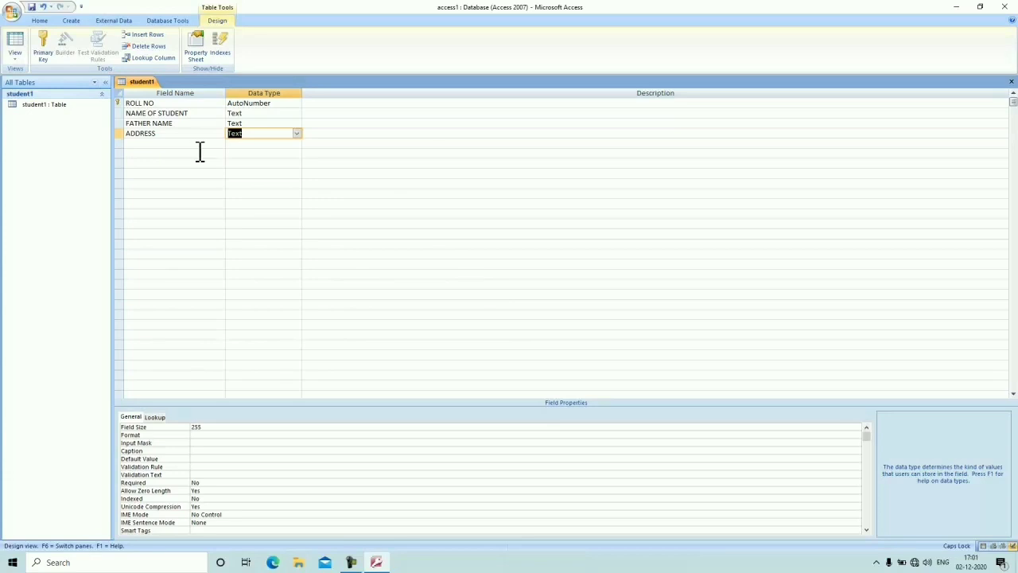
- Remove the primary key from the ROLL NO field and assign it again
click(119, 103)
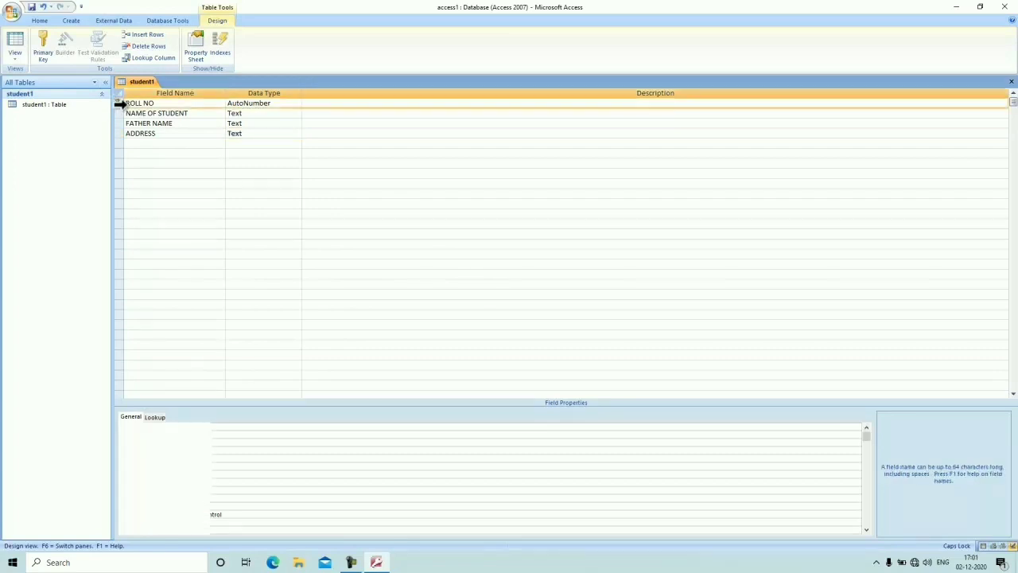
click(187, 254)
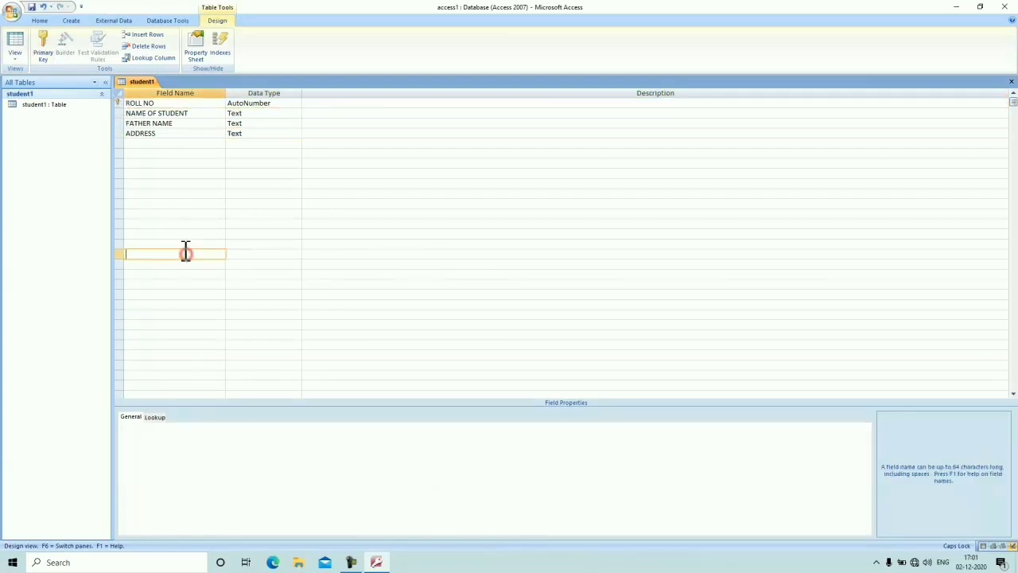
click(118, 103)
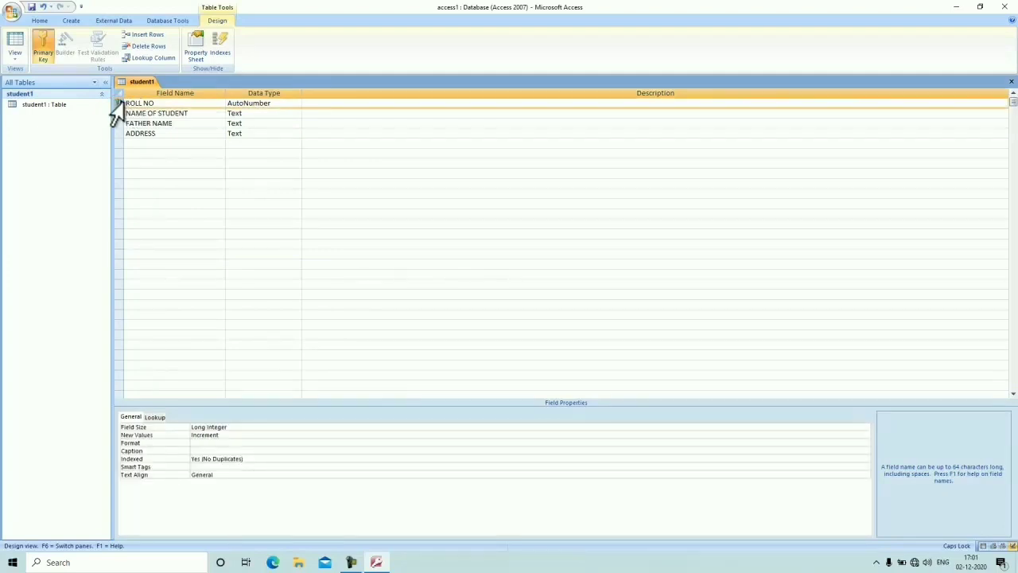
click(45, 49)
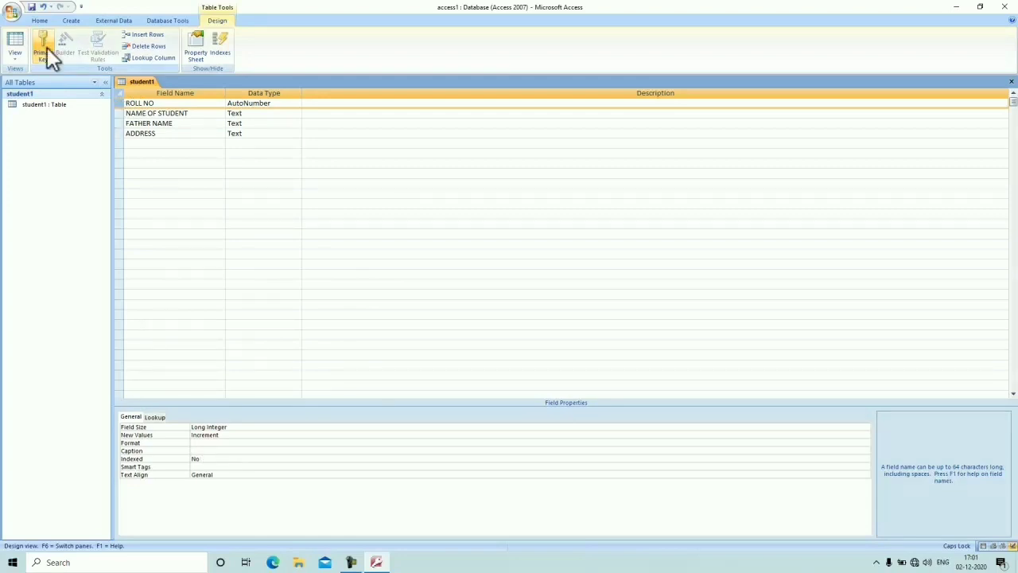
click(47, 49)
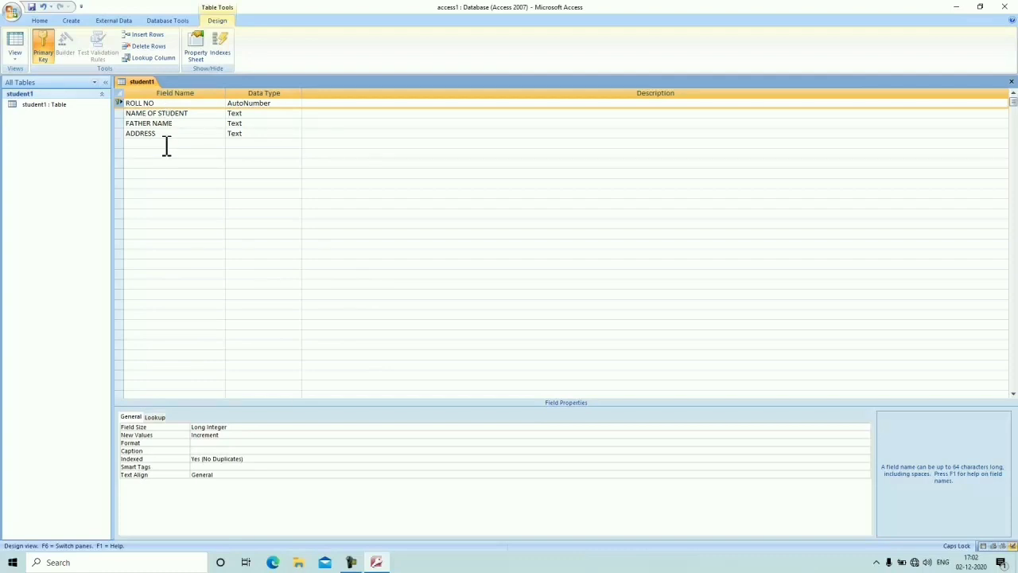
- Switch the student1 table to Datasheet View
click(18, 58)
click(15, 57)
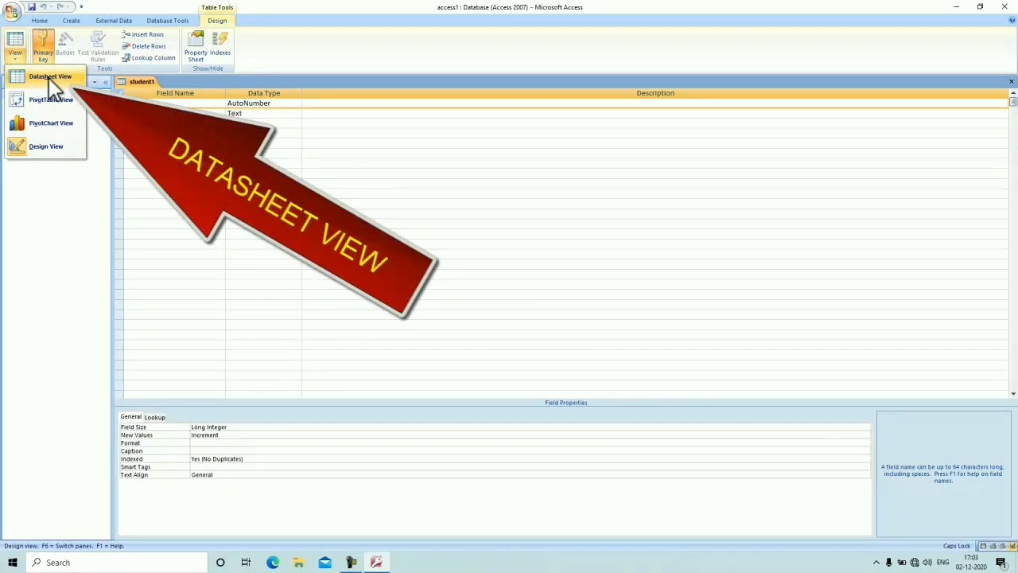
click(49, 77)
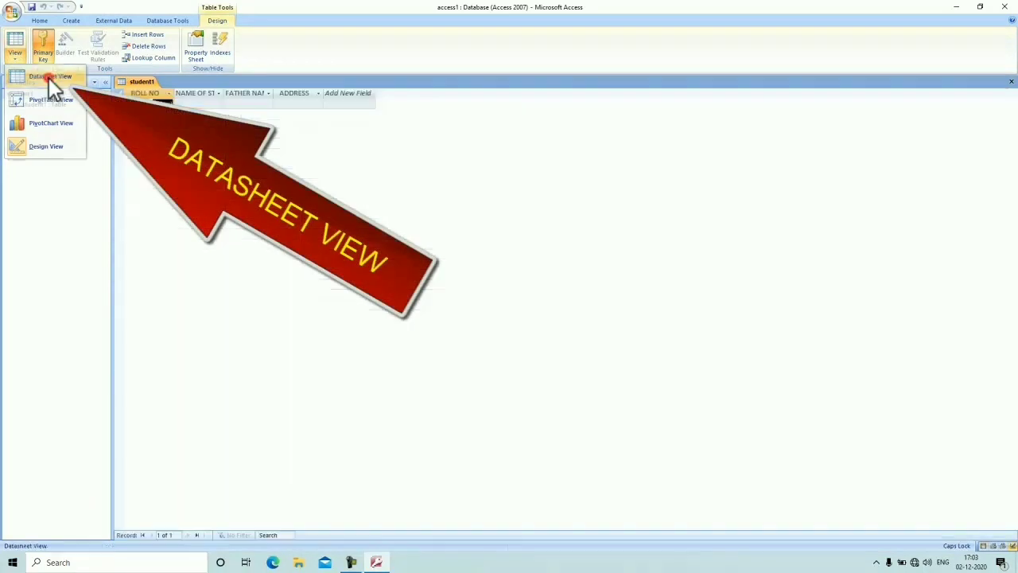
- Widen the NAME OF STUDENT, FATHER NAME and ADDRESS columns so their full headings fit
click(218, 92)
click(218, 92)
double_click(225, 91)
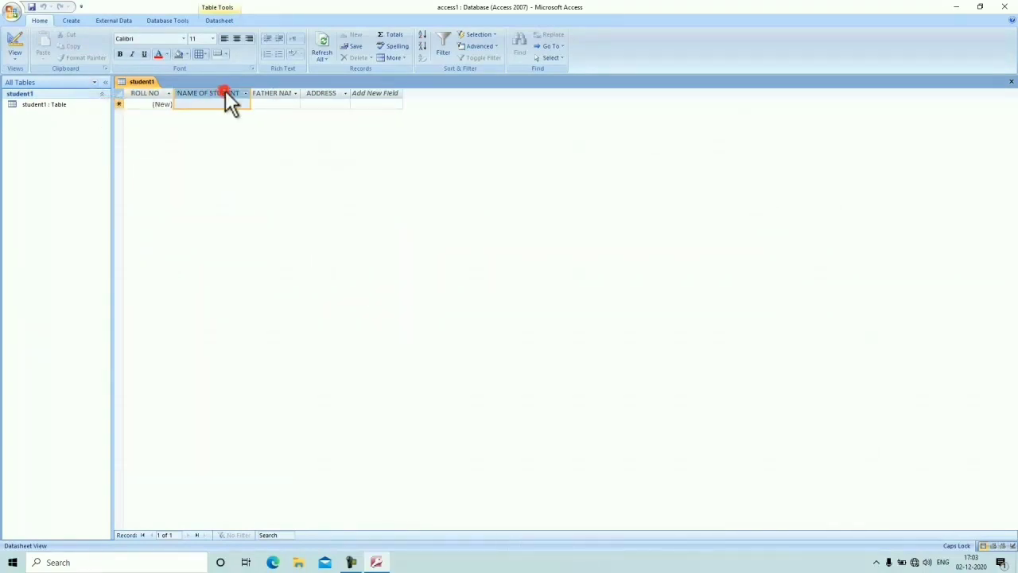
double_click(300, 91)
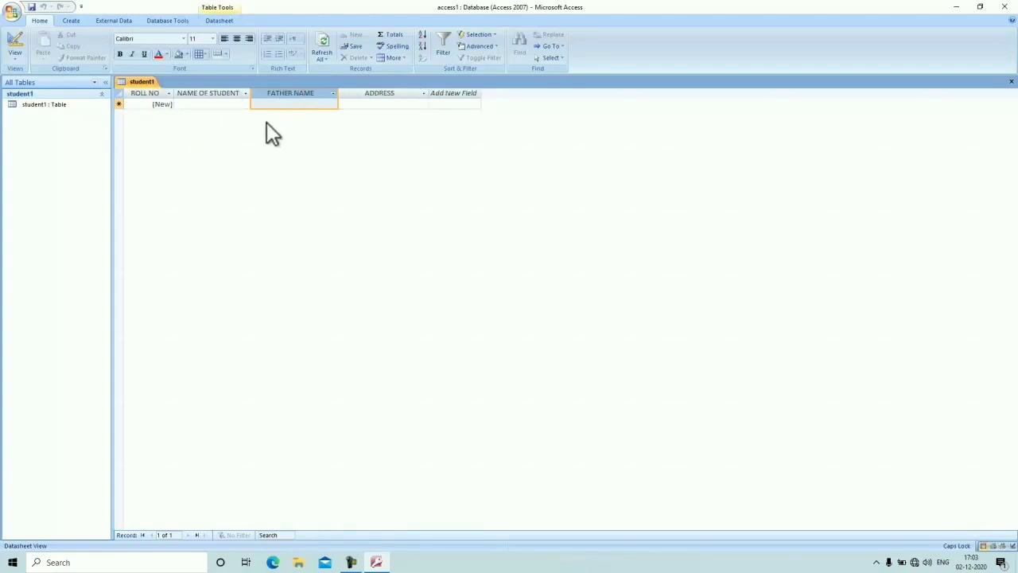
- Fill in the first record with the student's name, the father's name and the address, leaving ROLL NO to AutoNumber
click(155, 105)
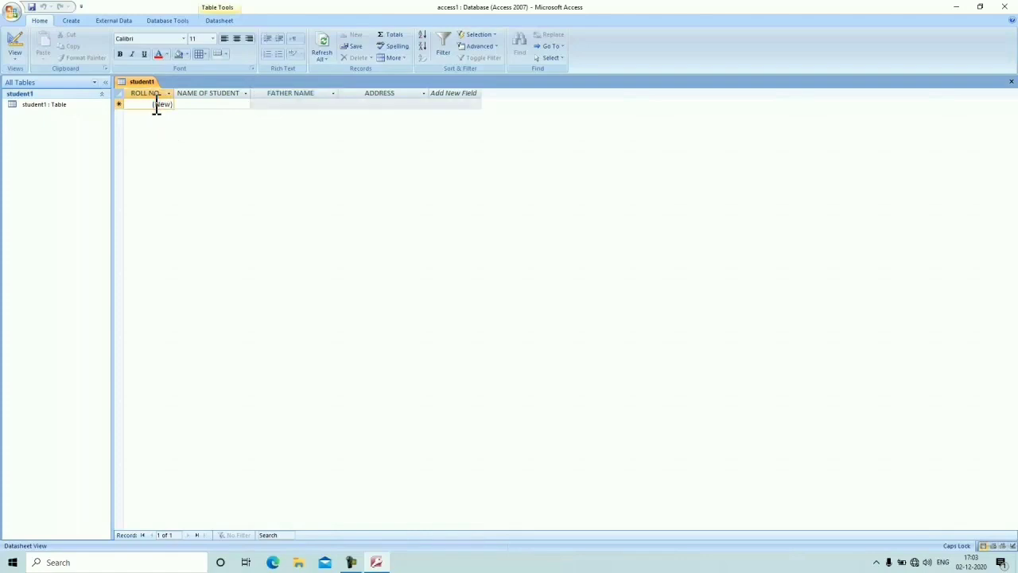
click(223, 107)
text(RAJIVE)
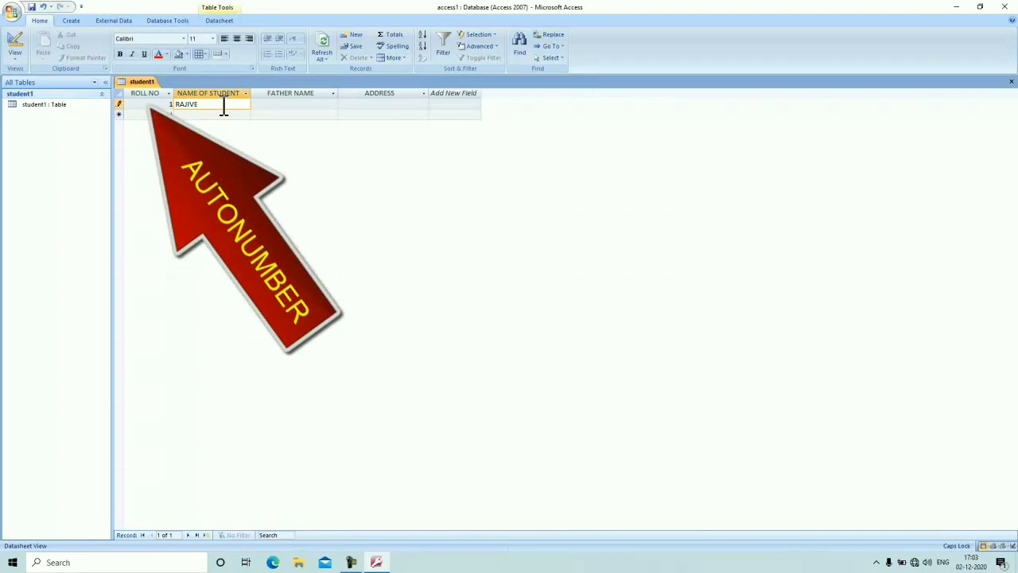
key(Tab)
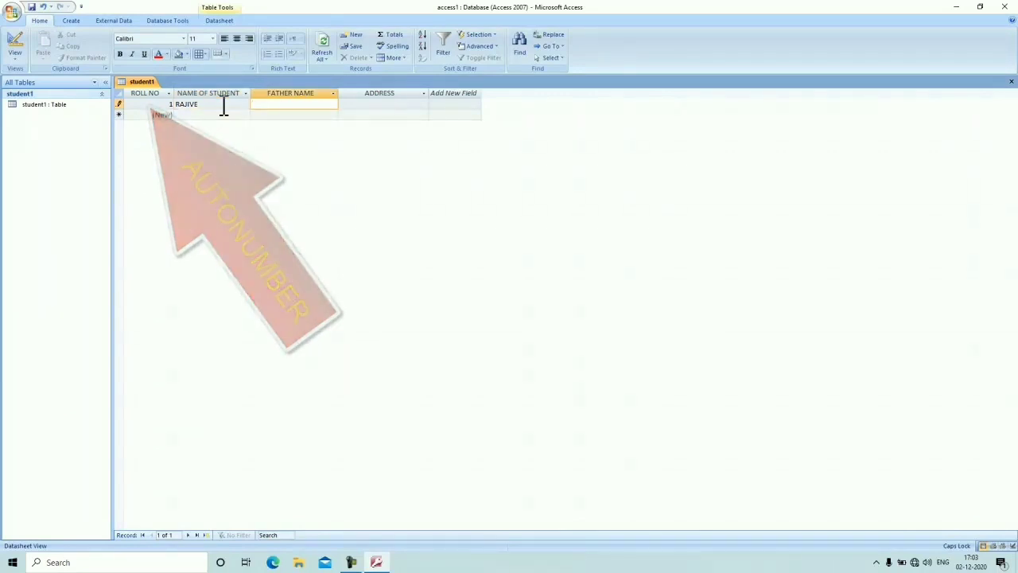
text(SOHAN LAL)
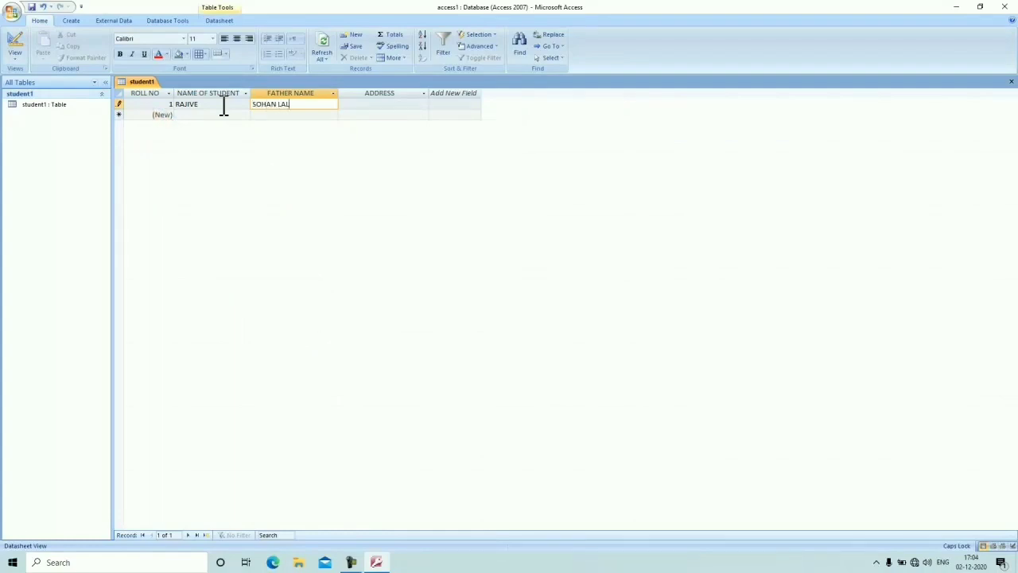
key(Tab)
text(HISAR)
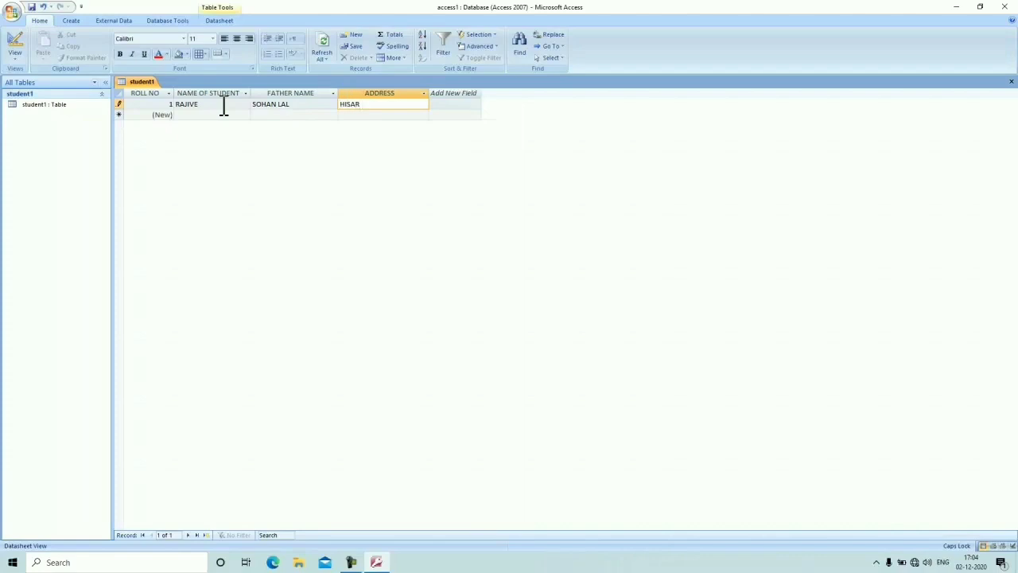
- Add the second record with the student's name, the father's name and the address, leaving ROLL NO to AutoNumber
key(Tab)
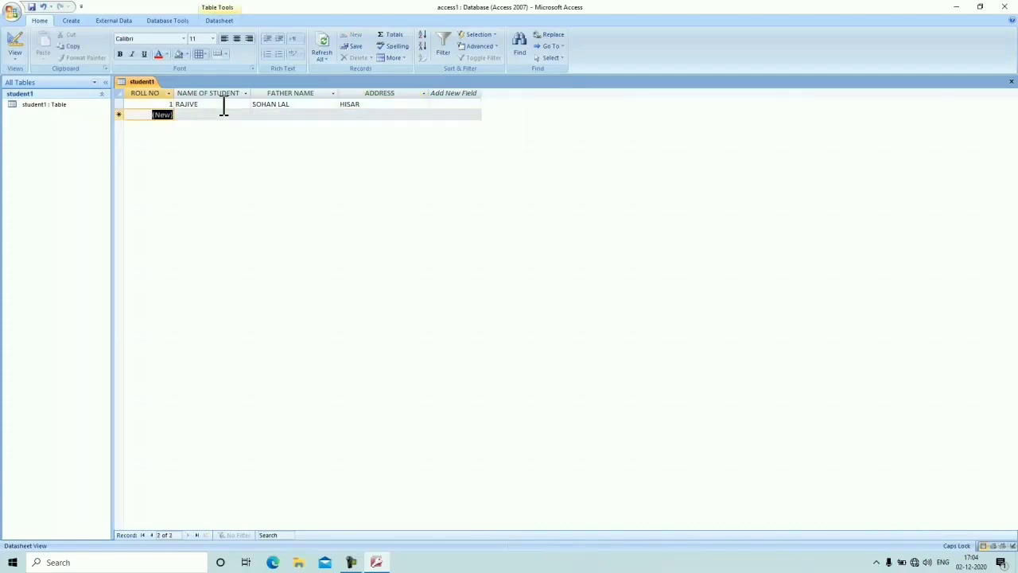
key(Tab)
text(KUMAL)
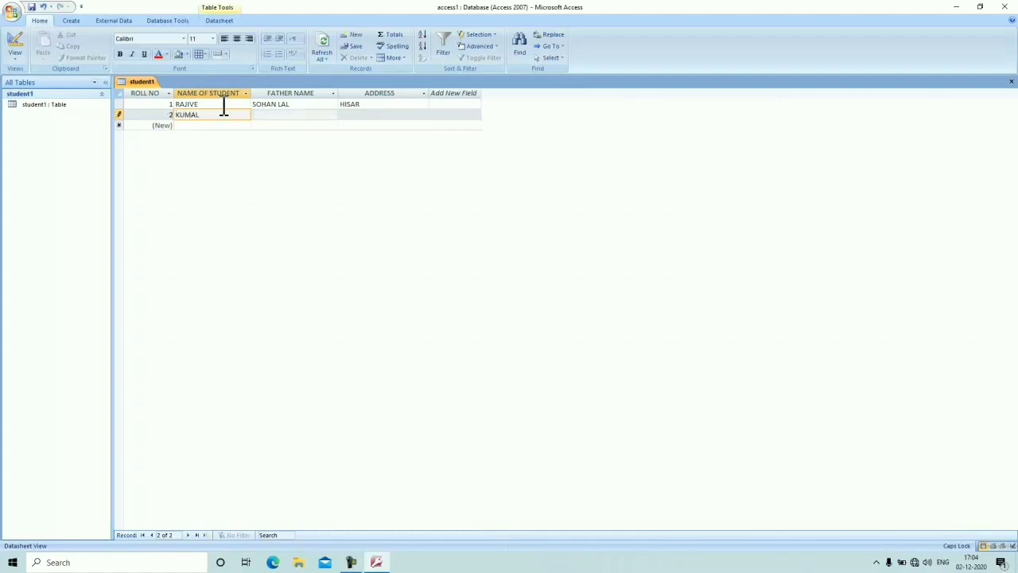
key(Tab)
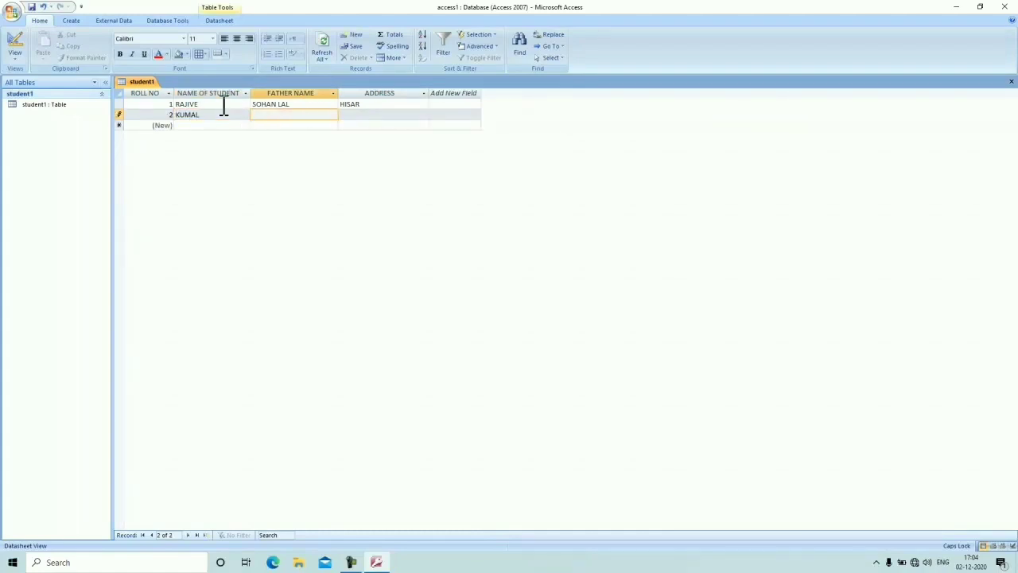
text(RADHEY)
key(Tab)
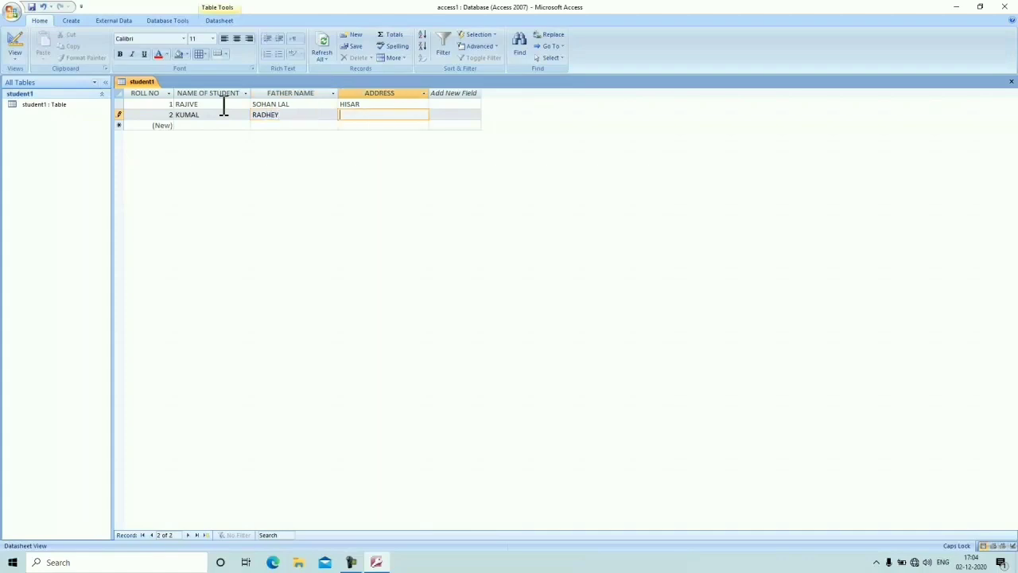
text(HISAR)
key(Tab)
- Add the third record with the student's name, the father's name and the address
key(Tab)
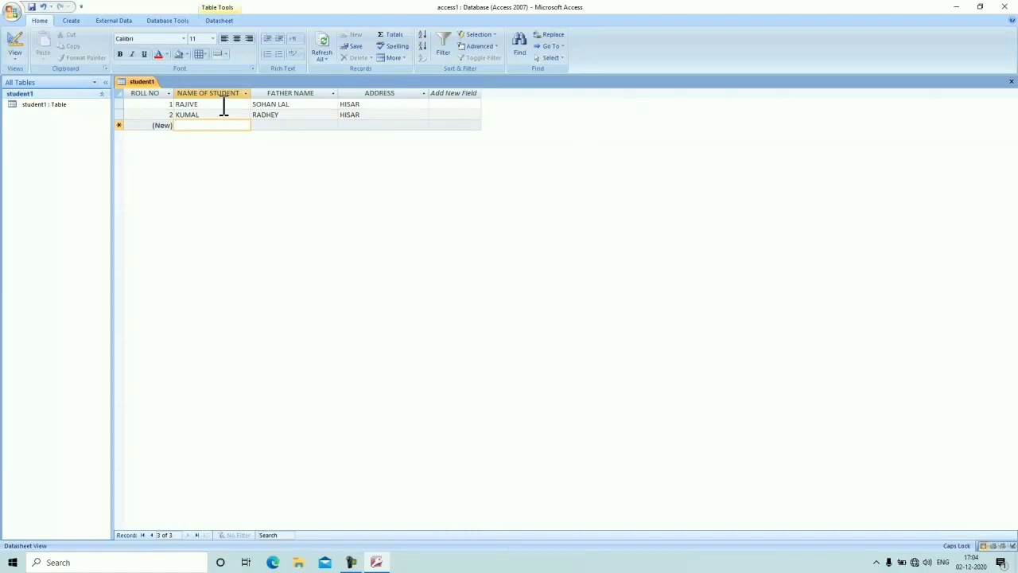
text(GEETA)
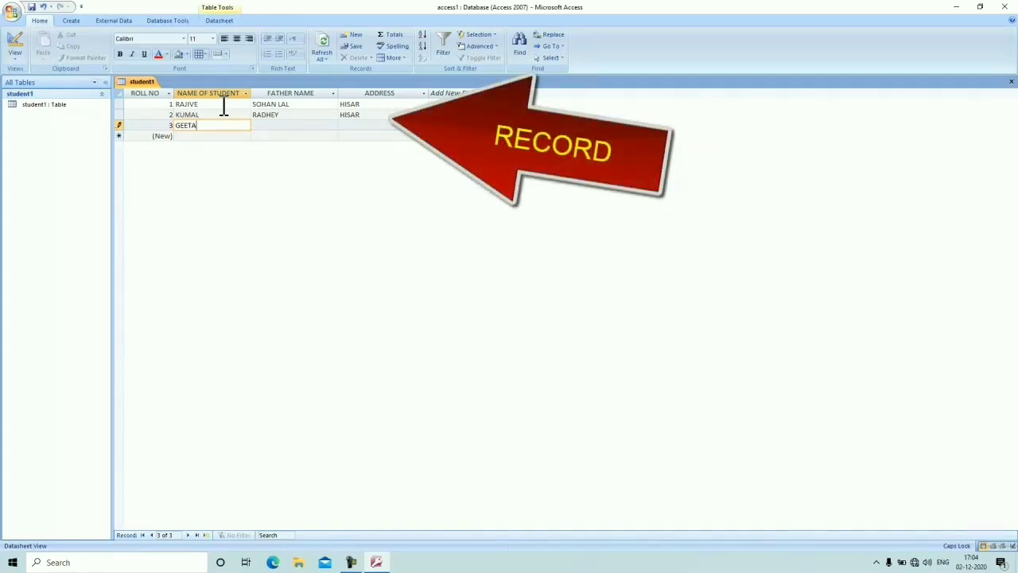
key(Tab)
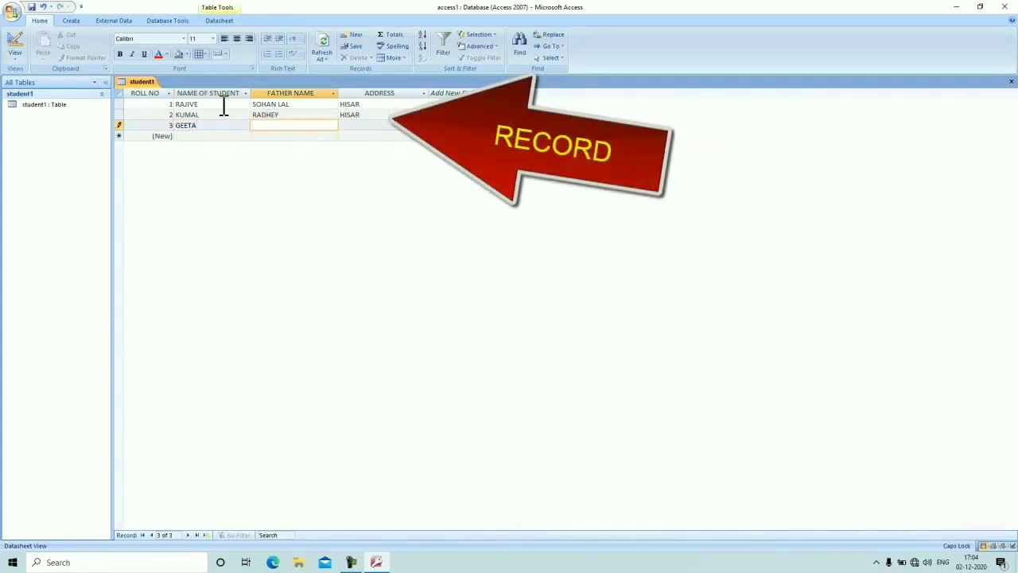
text(SUBE SINGH)
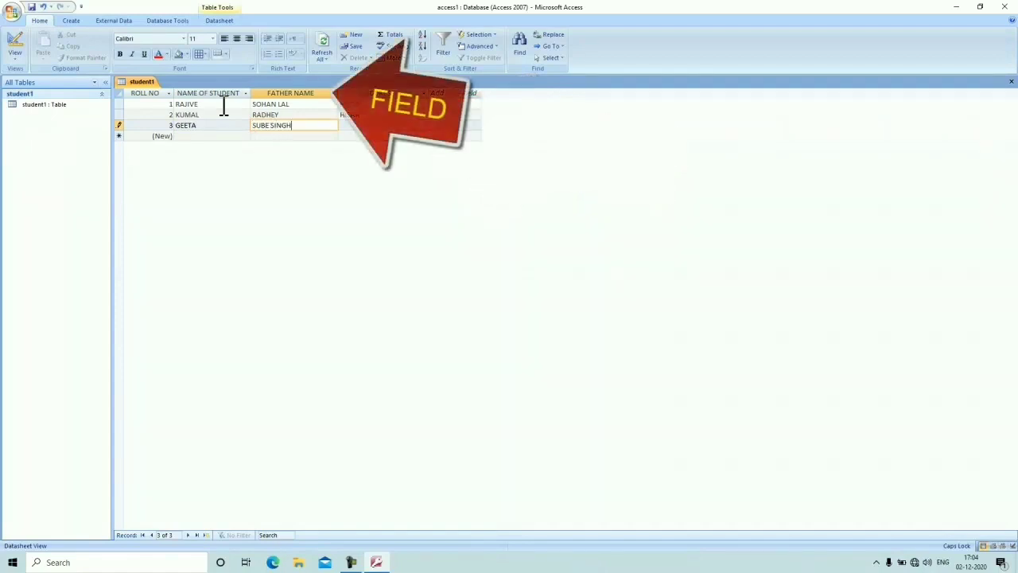
key(Tab)
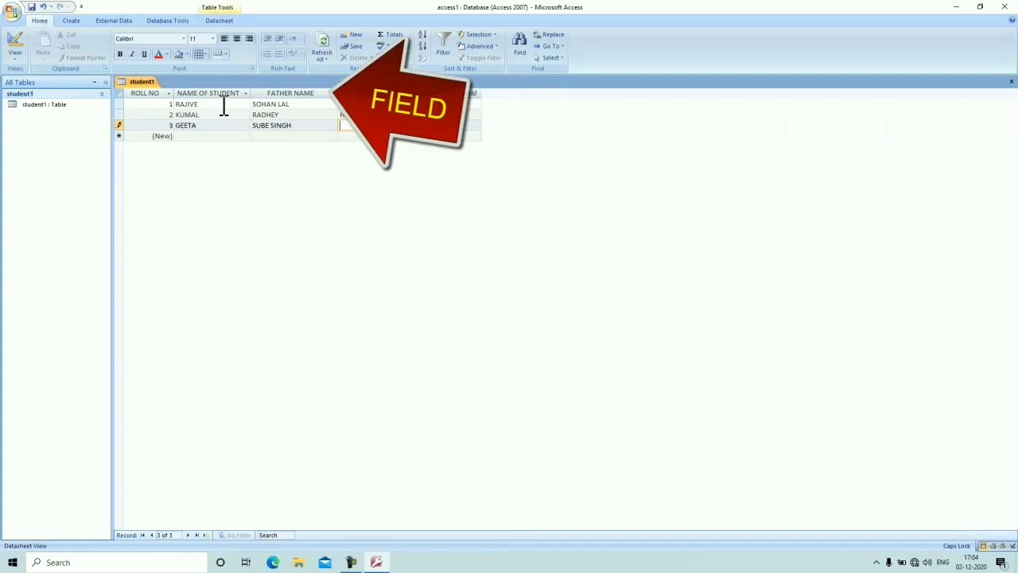
text(KAITHAL)
key(Tab)
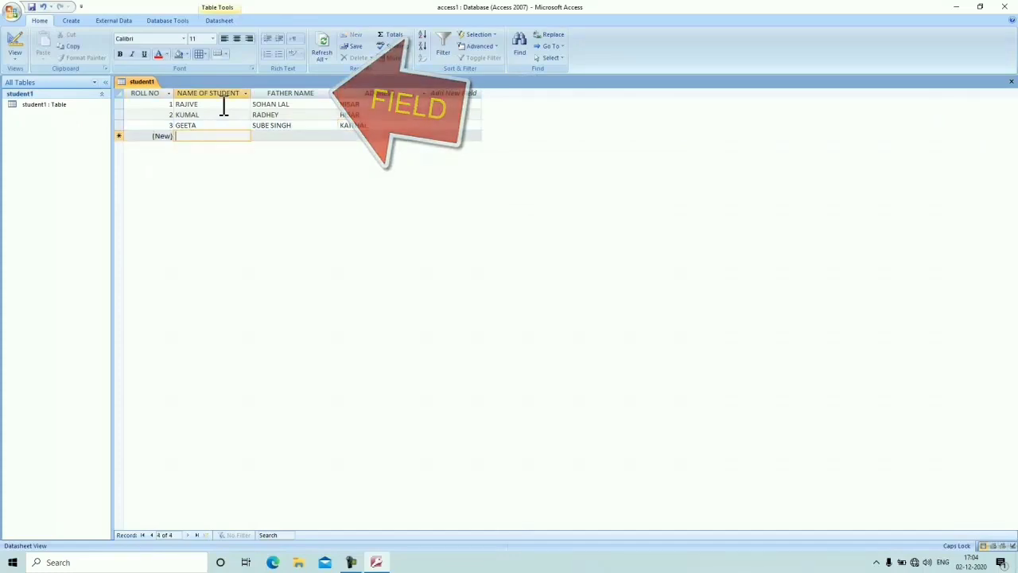
- Add the fourth record with the student's name, the father's name and the address, and save the record
text(S)
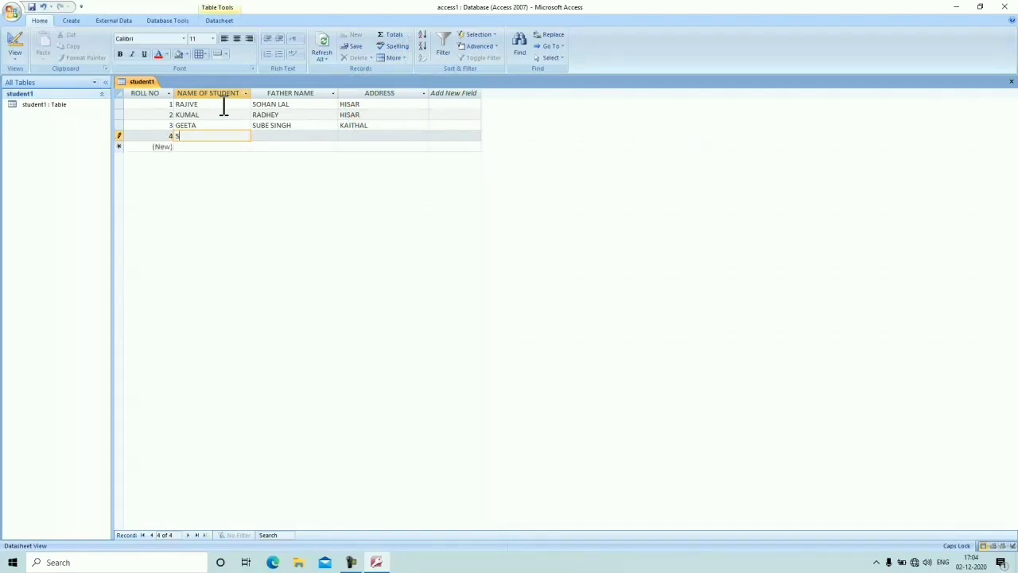
text(HEENA)
key(Tab)
text(RAJ KUMAR)
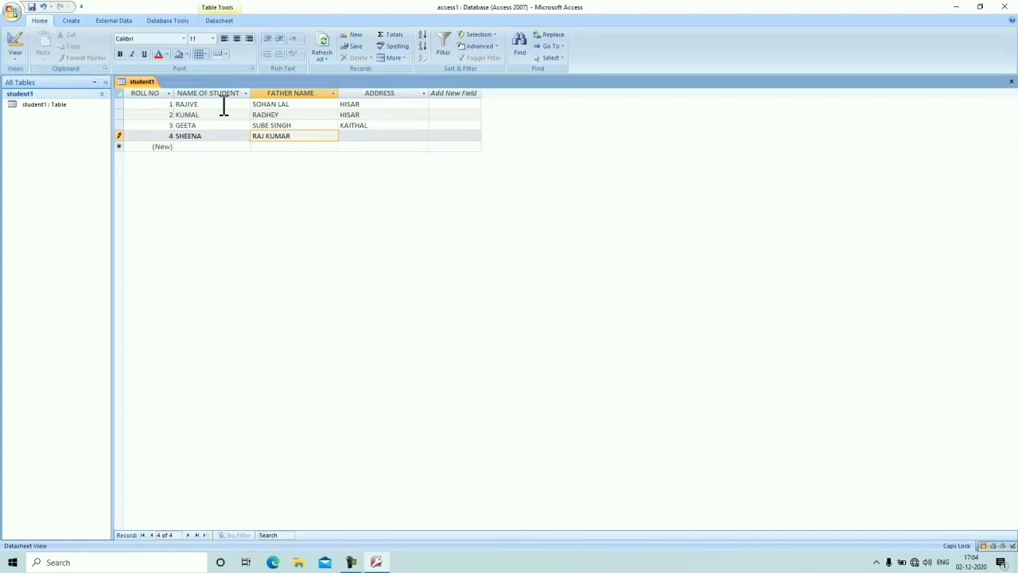
key(Tab)
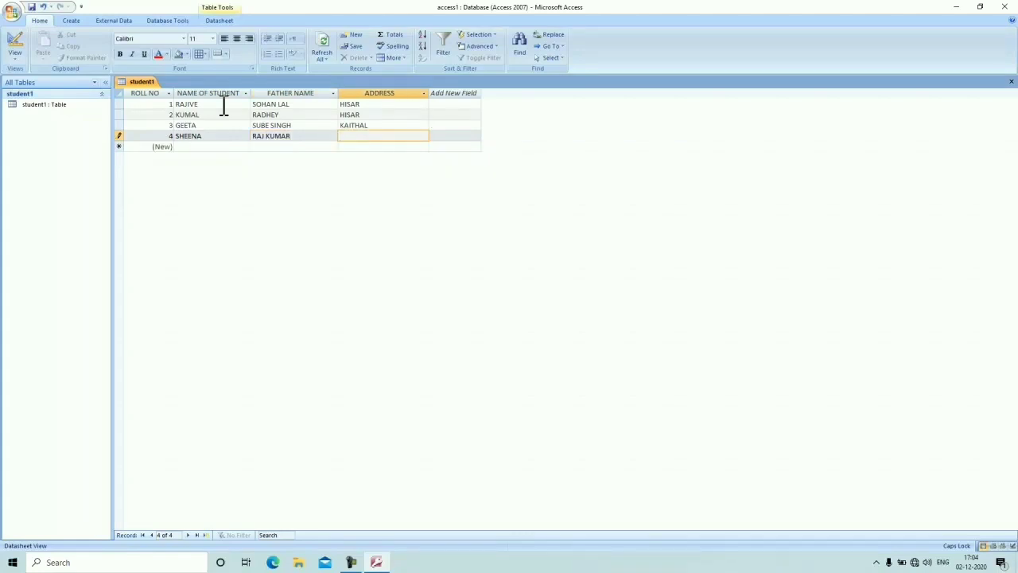
text(JIND)
key(shift+Return)
- Create a form from the student1 table and switch it to Design View
click(73, 23)
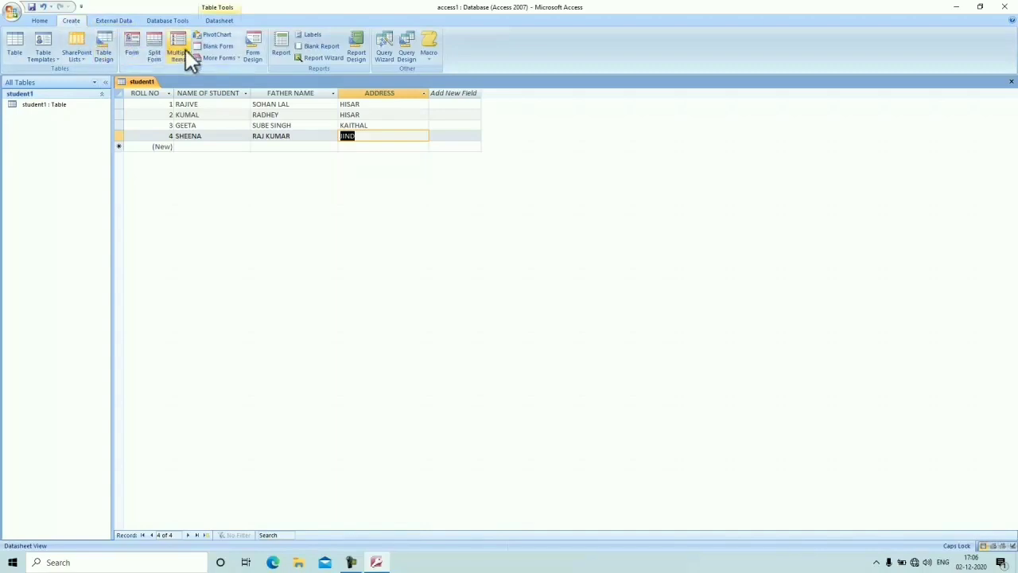
click(132, 46)
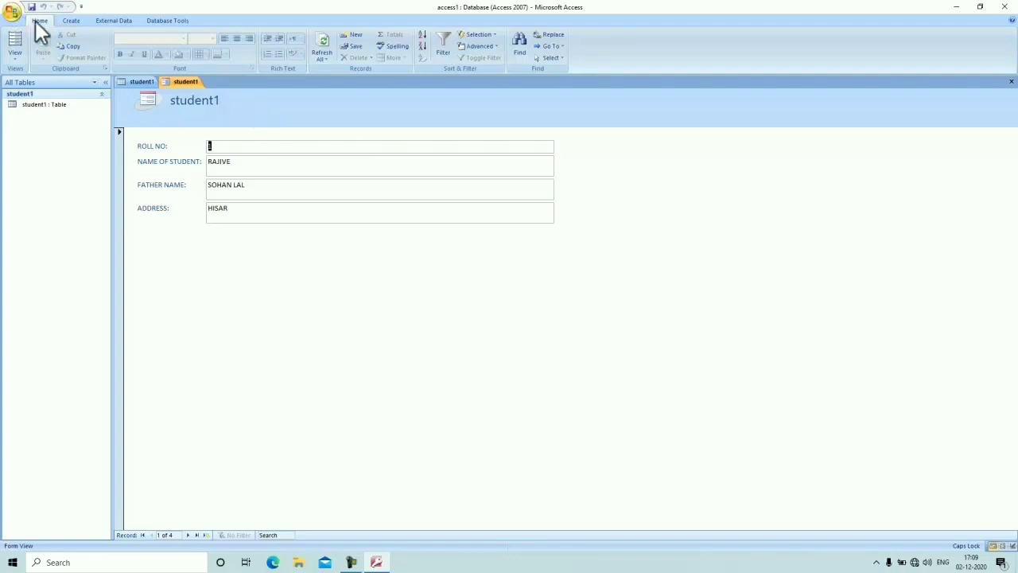
click(70, 20)
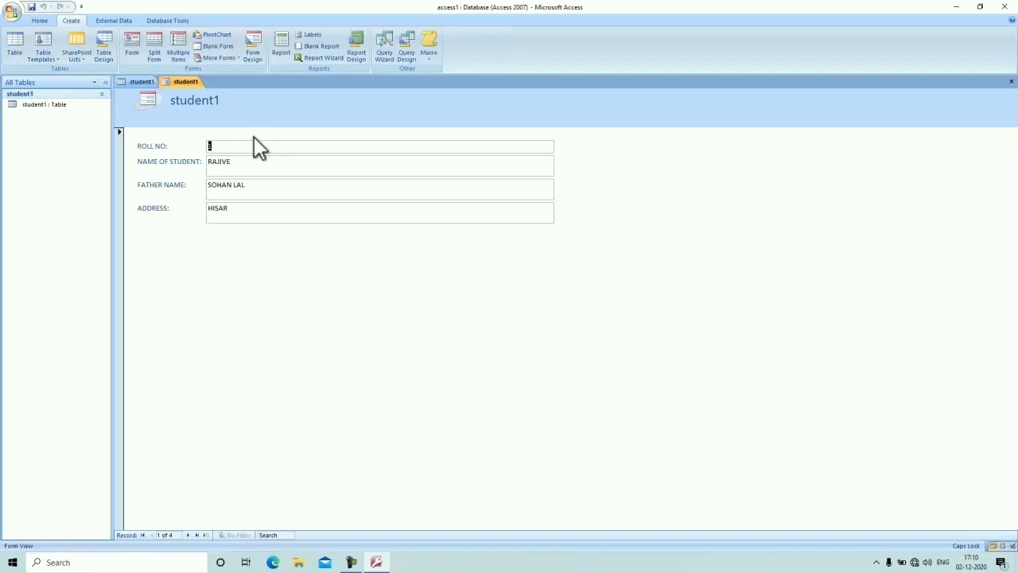
click(40, 21)
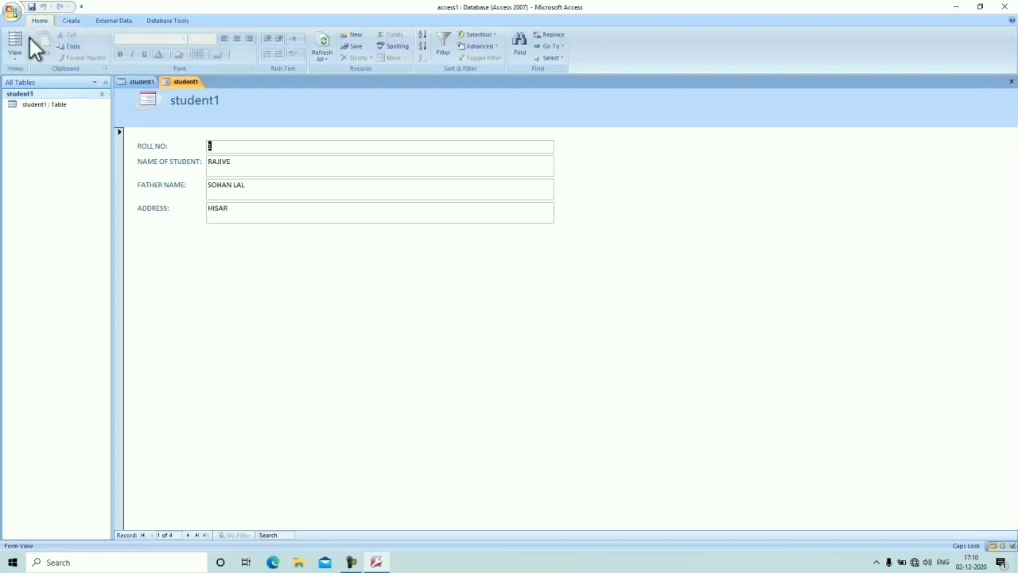
click(17, 61)
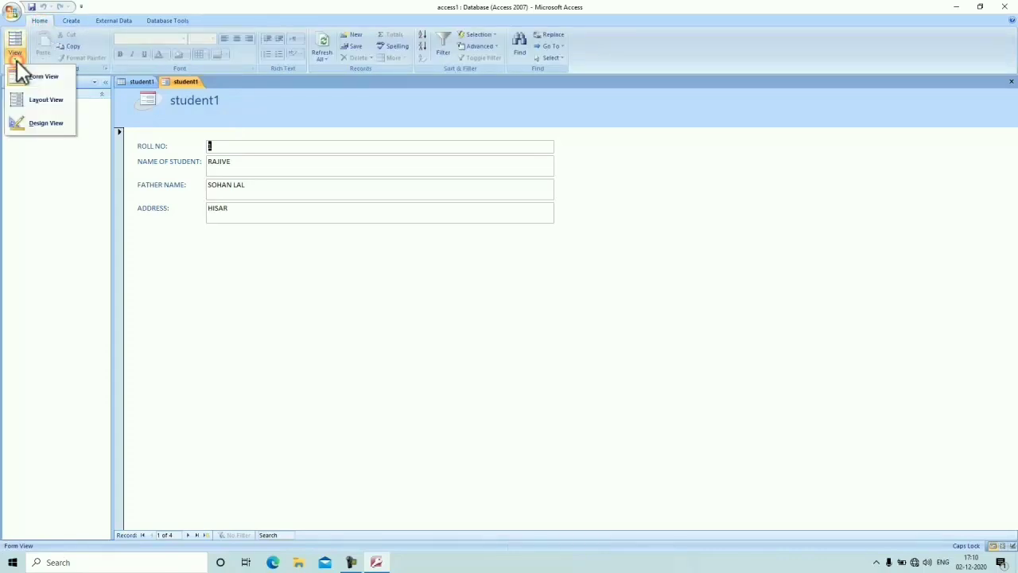
click(36, 125)
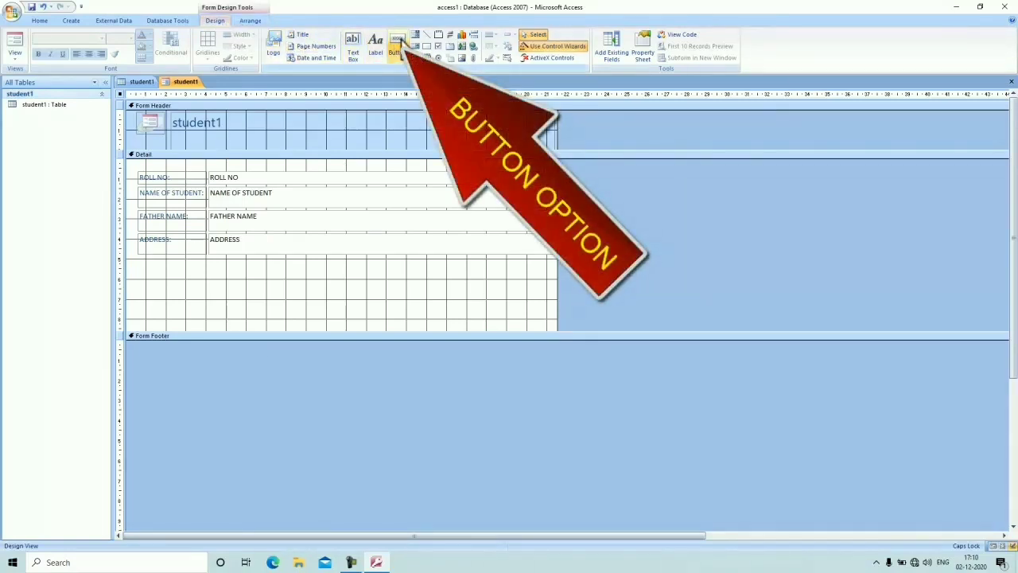
- Add a small command button below the ADDRESS field with the Go To First Record action and the Go To First picture
click(402, 41)
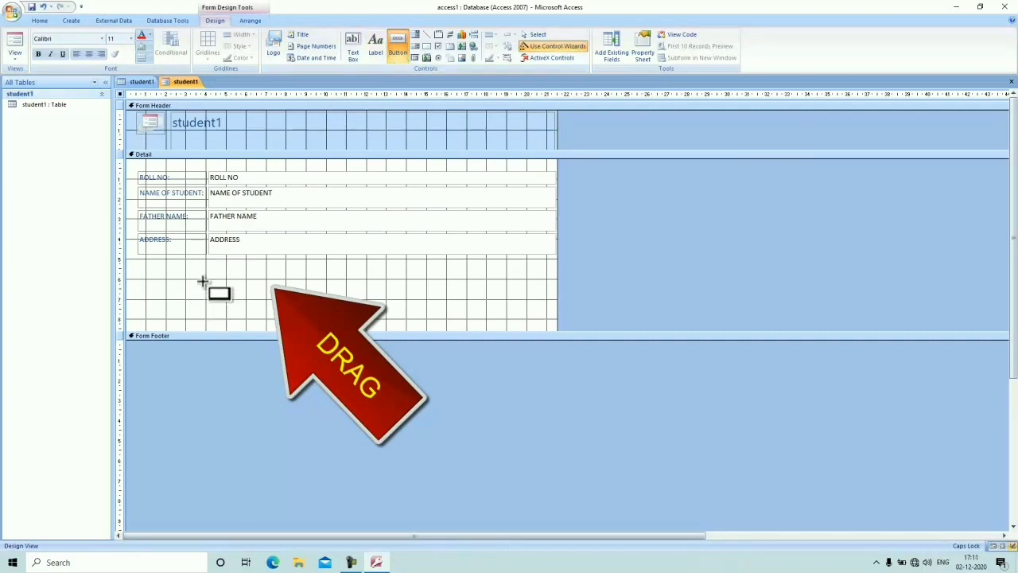
drag(203, 280, 226, 299)
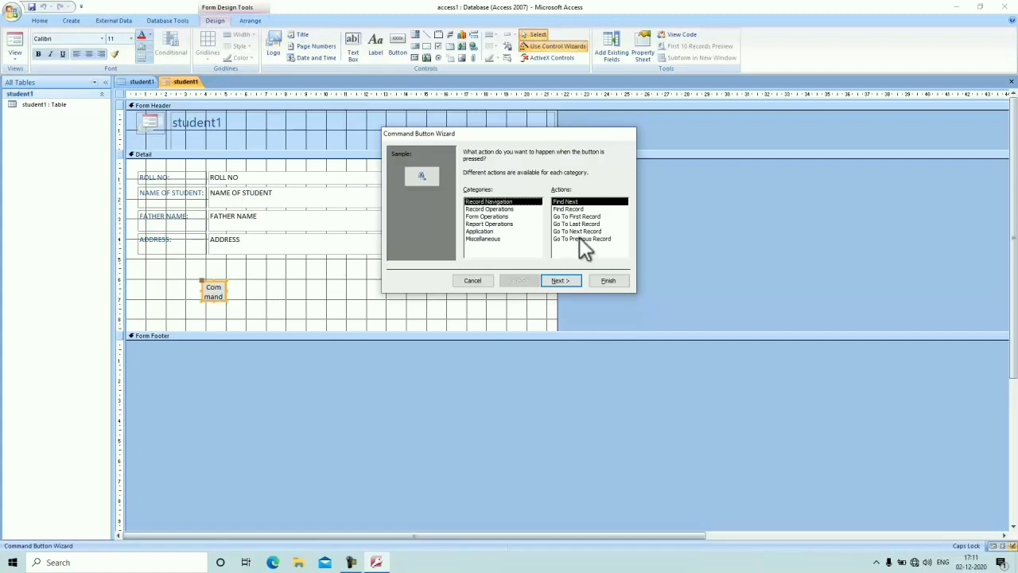
click(516, 249)
click(518, 245)
click(574, 216)
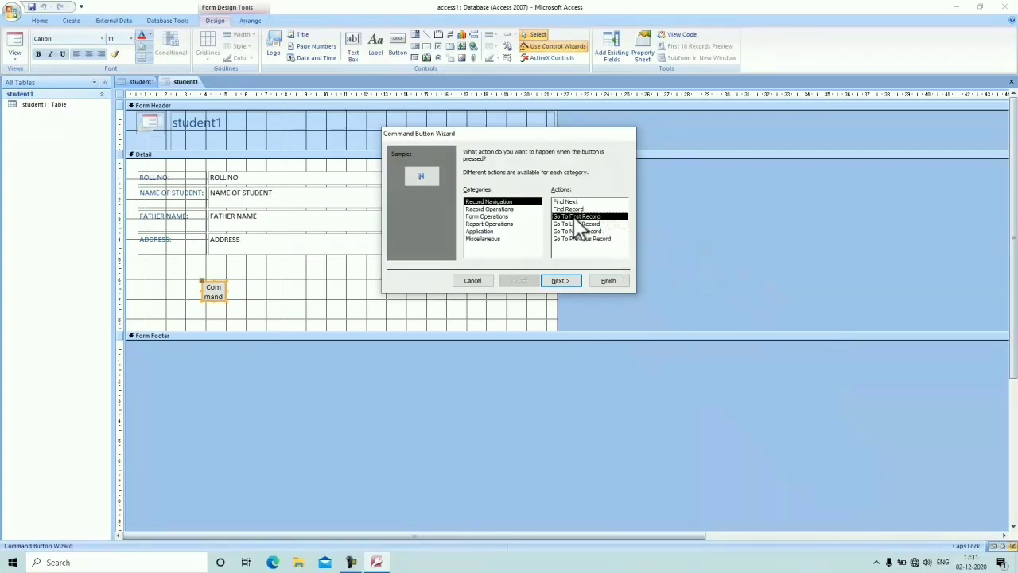
click(559, 280)
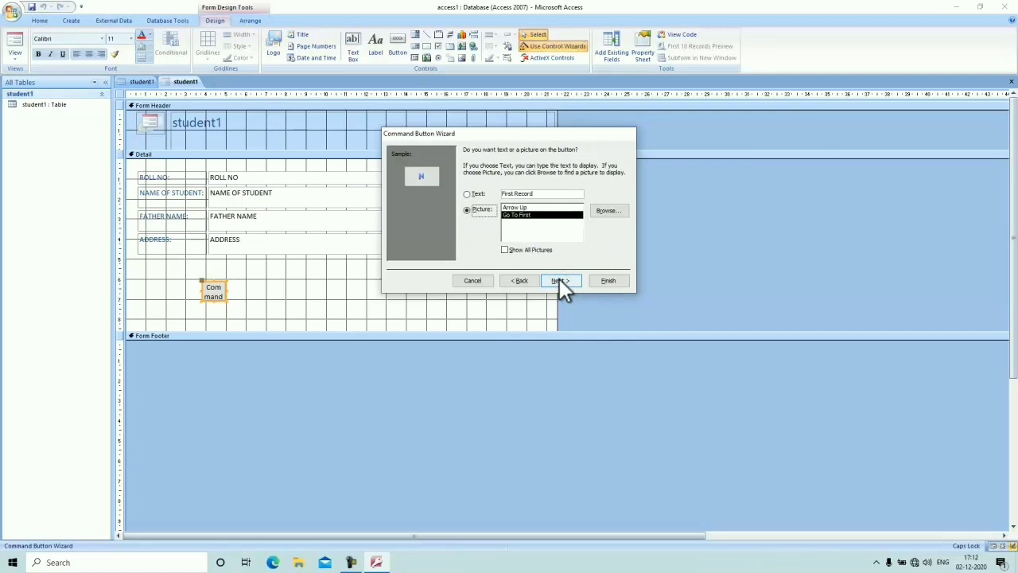
click(559, 280)
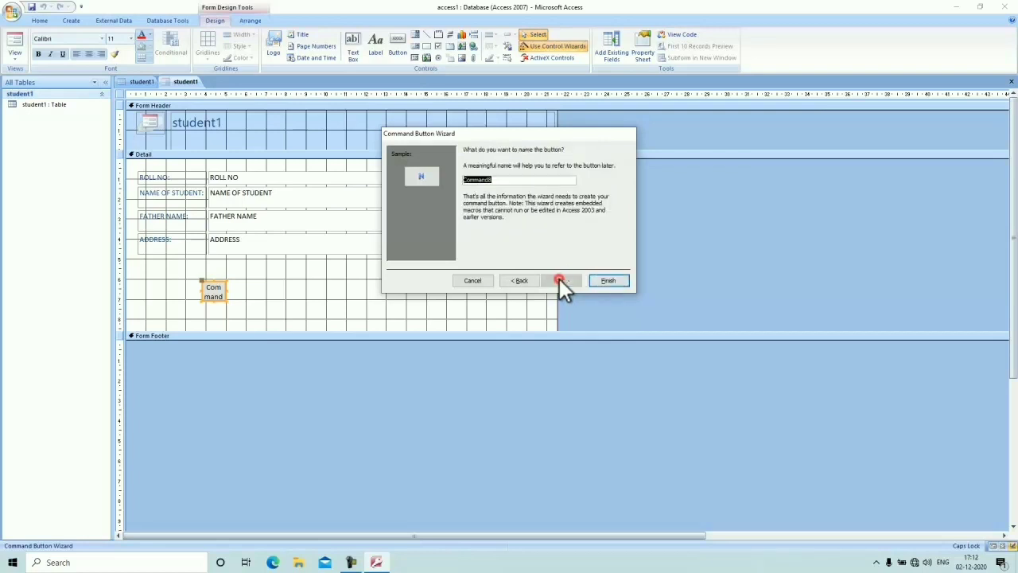
click(607, 281)
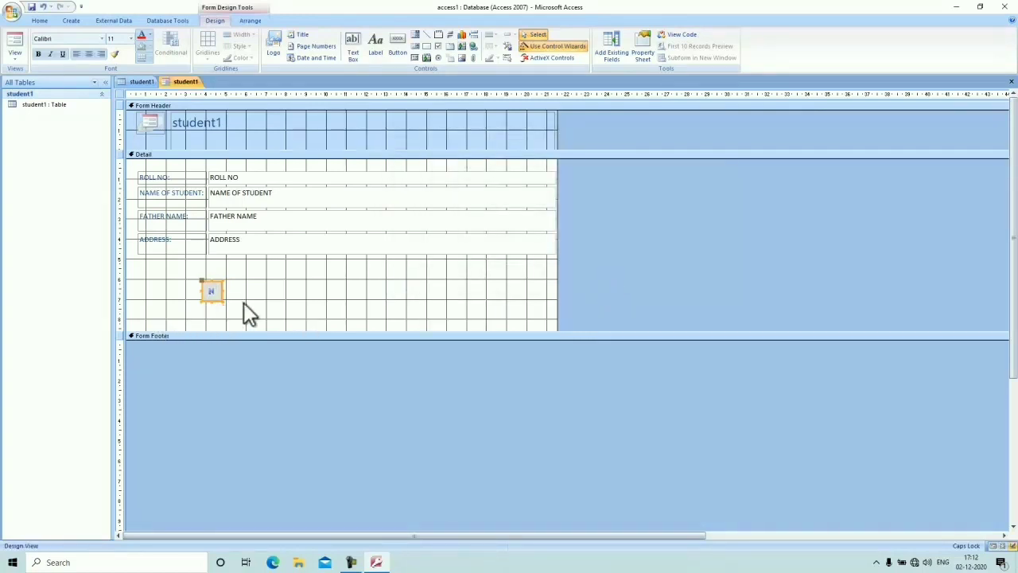
- Add a second command button beside the first-record button with the Go To Last Record action, keeping the wizard's default picture and name
click(402, 44)
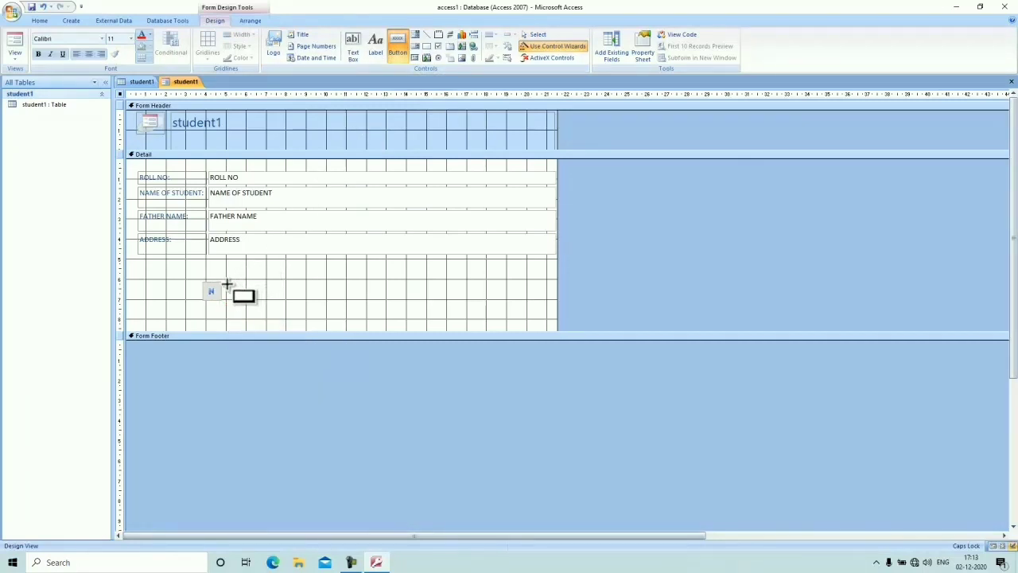
drag(228, 284, 250, 300)
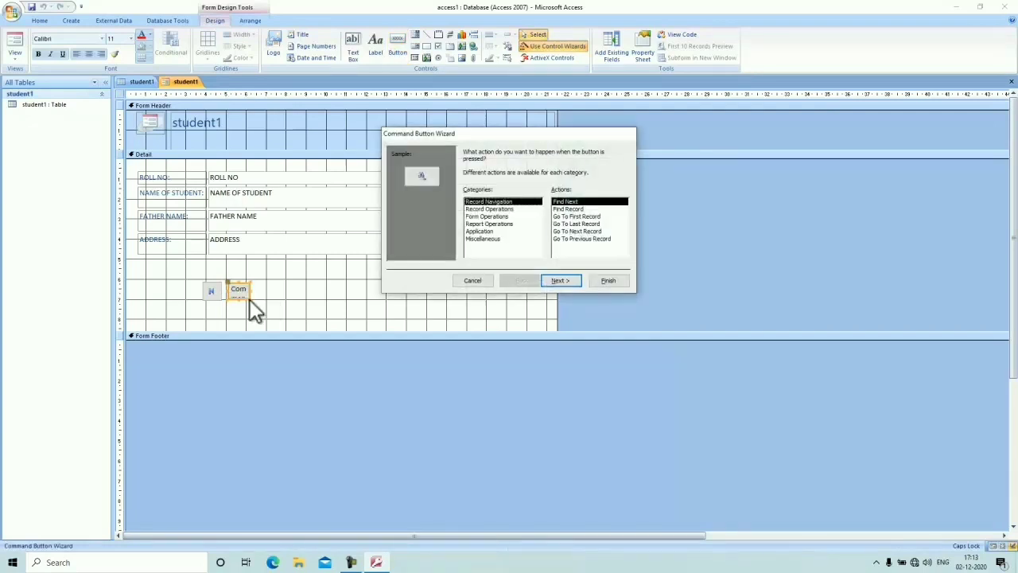
click(595, 225)
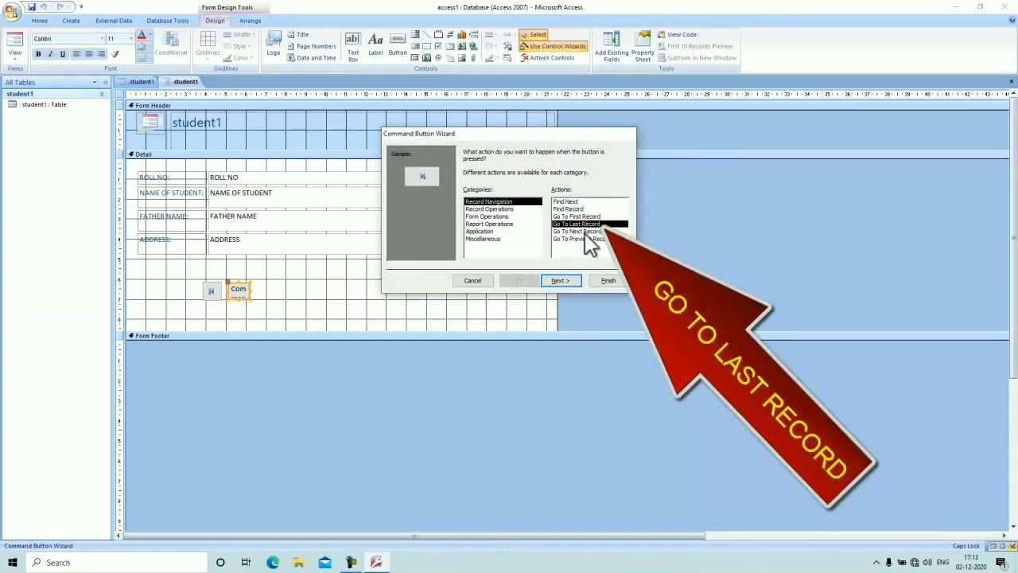
click(567, 280)
click(571, 282)
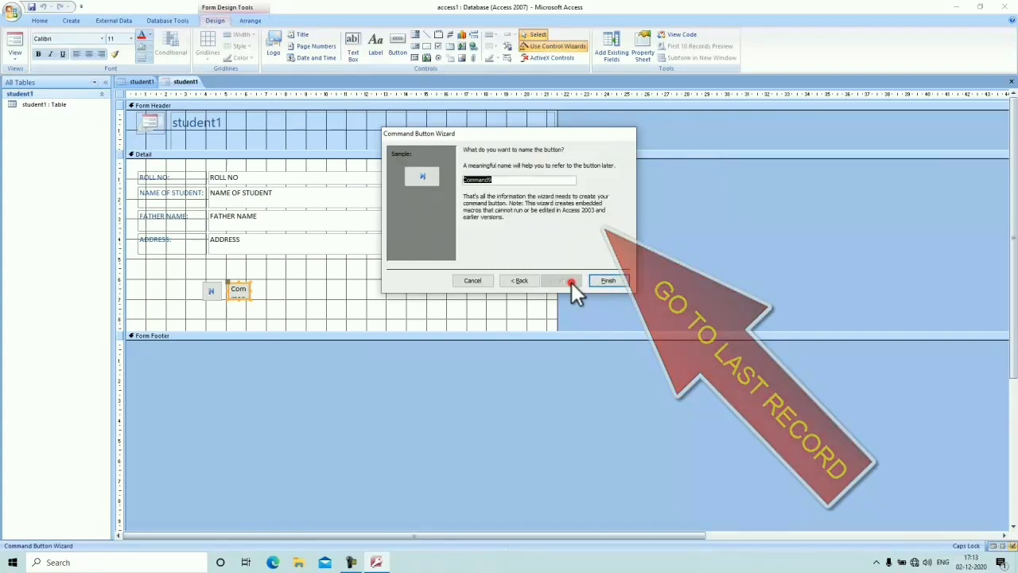
click(607, 282)
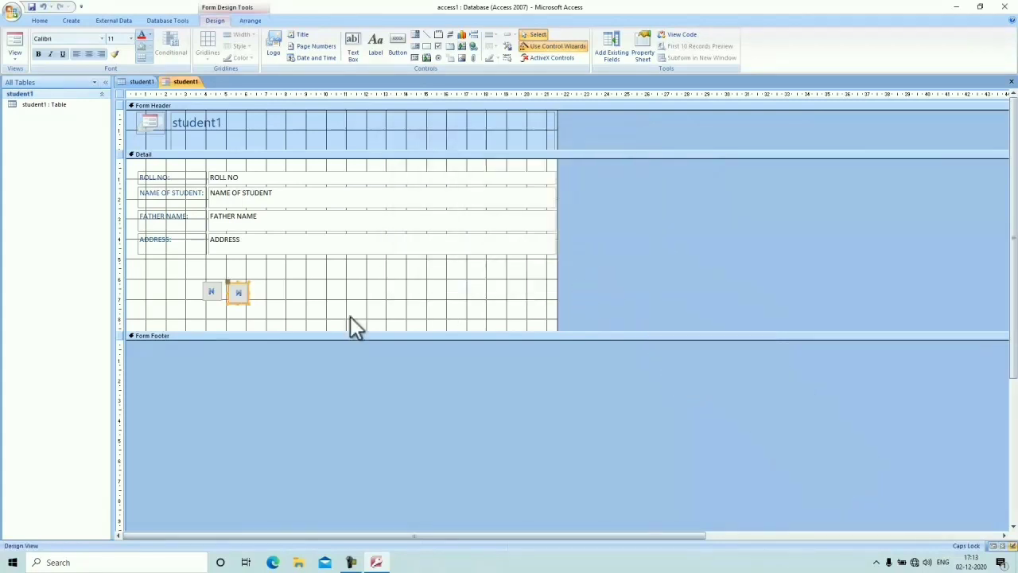
click(270, 283)
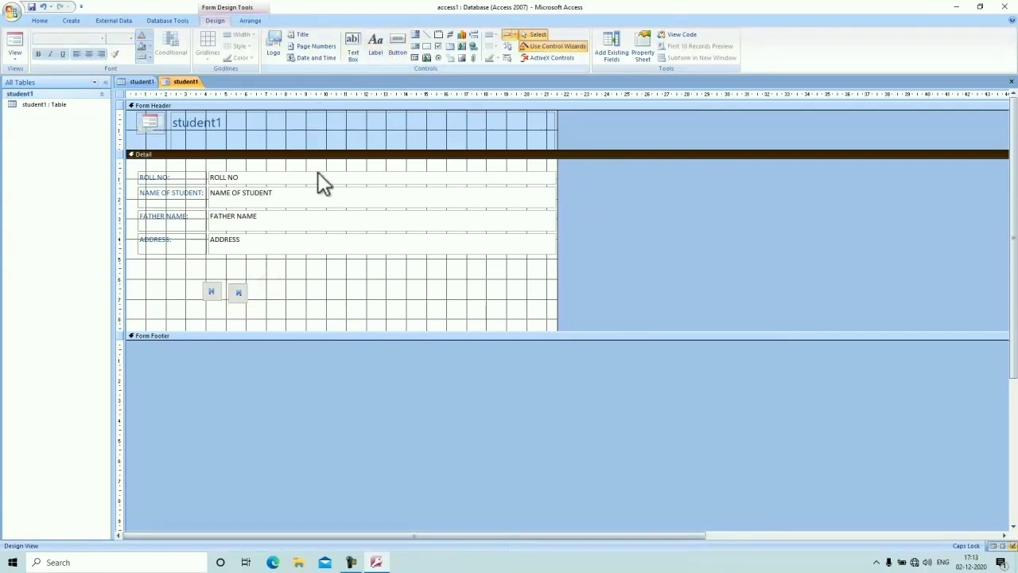
- Add a third command button beside the last-record button with the Go To Next Record action and the Go To Next picture
click(395, 45)
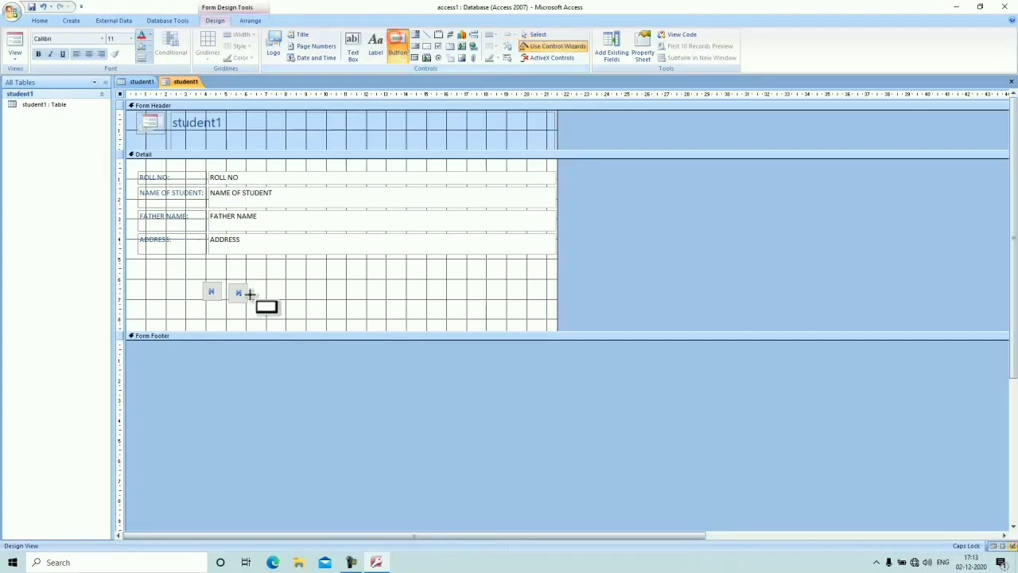
drag(259, 286, 292, 304)
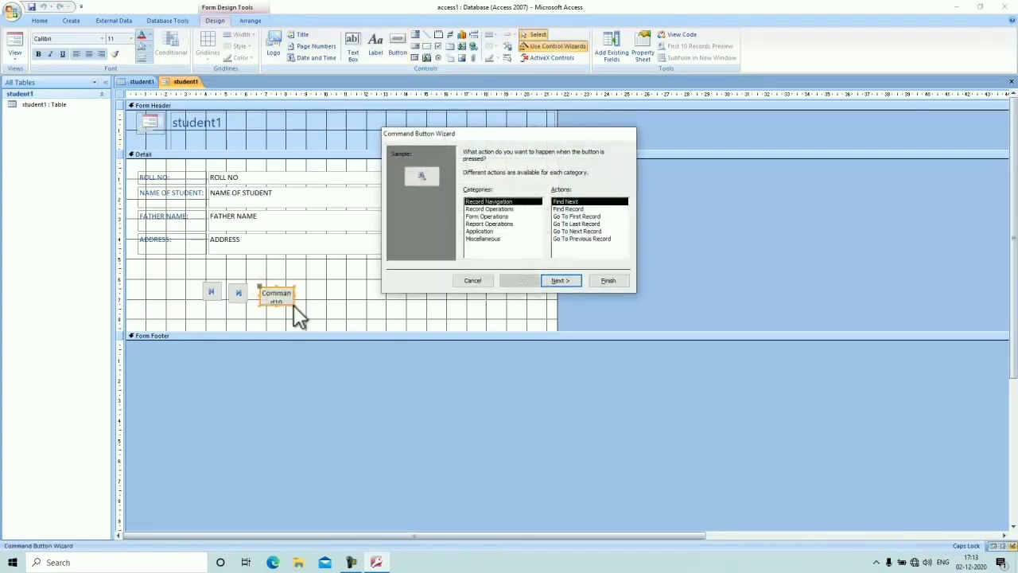
click(584, 232)
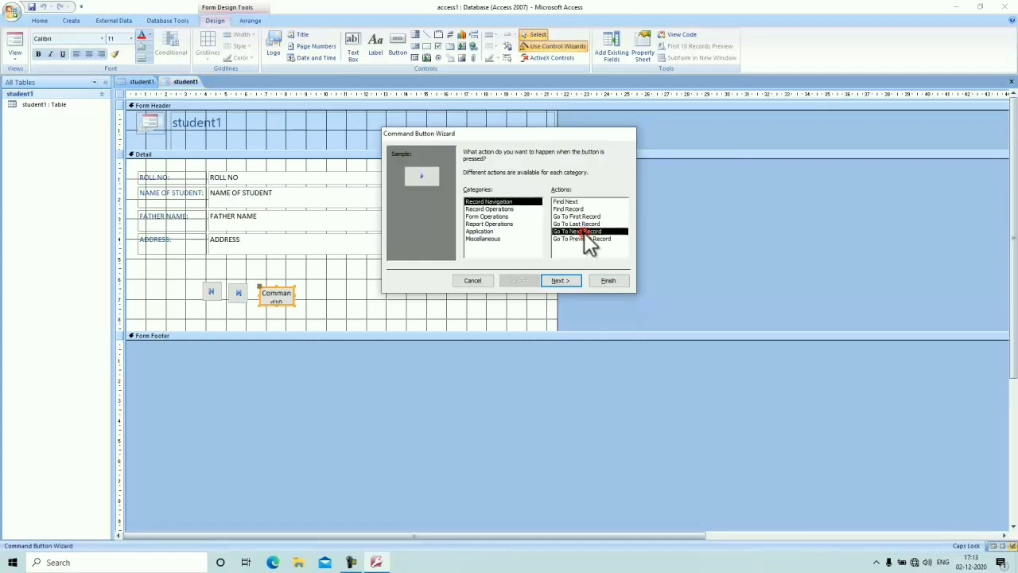
click(561, 281)
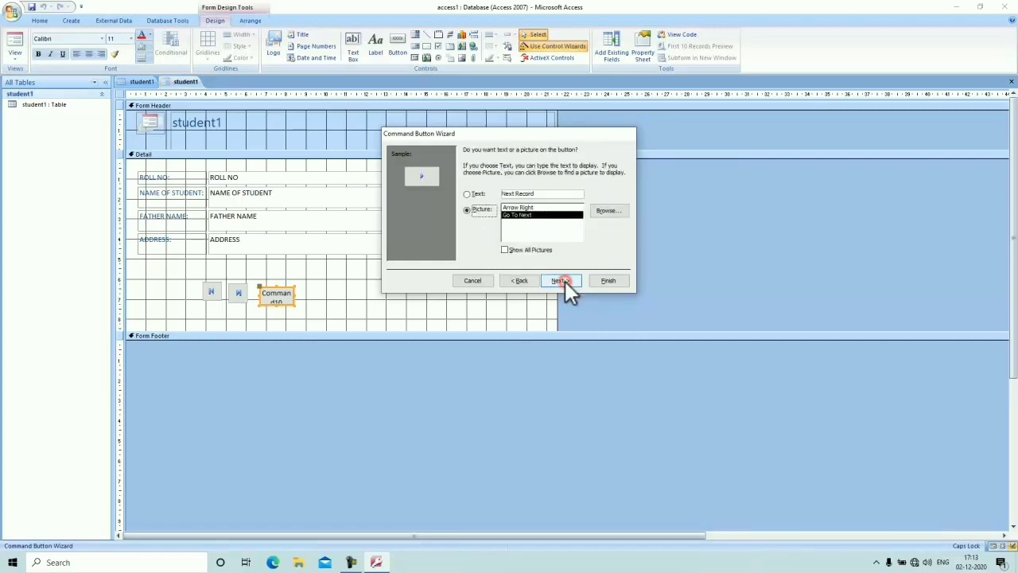
click(608, 281)
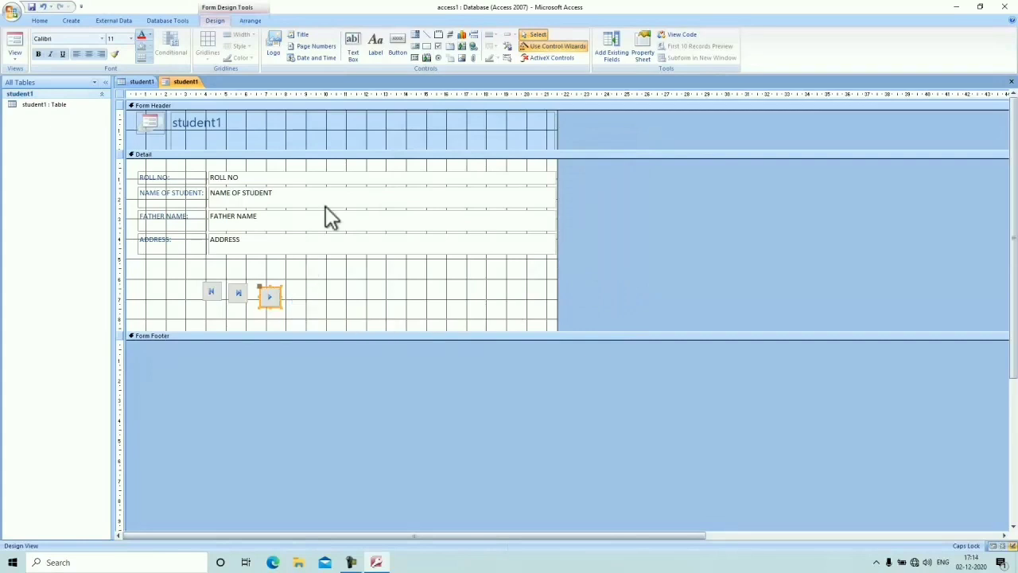
- Add a fourth command button beside the next-record button with the Save Record action from Record Operations and the Save Record picture
click(395, 49)
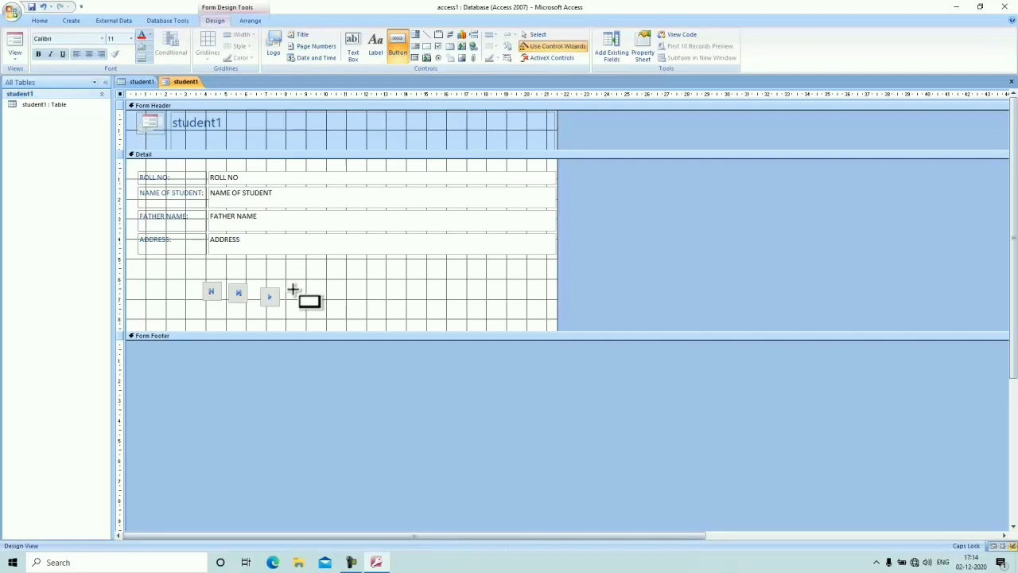
drag(292, 288, 327, 306)
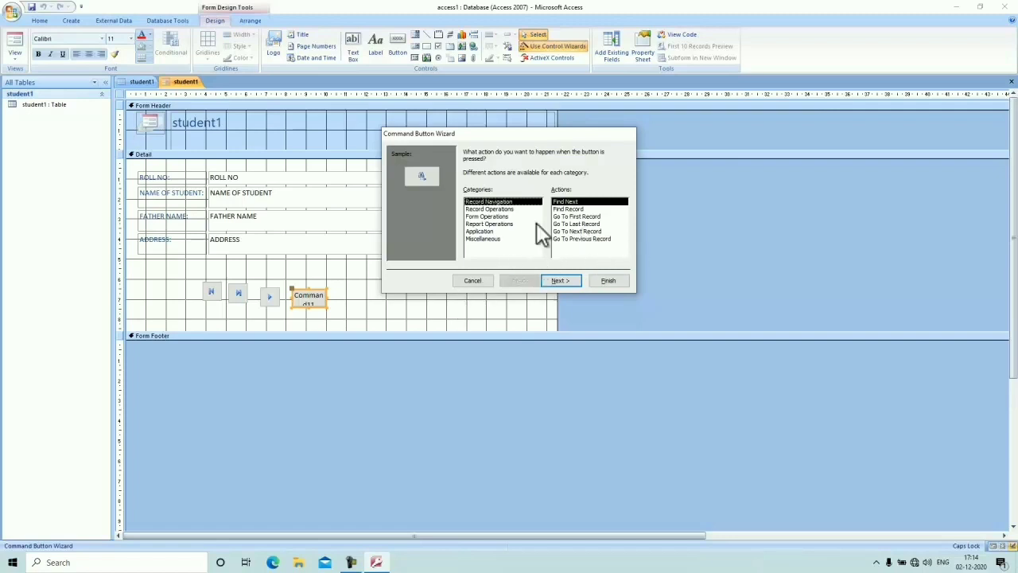
click(494, 210)
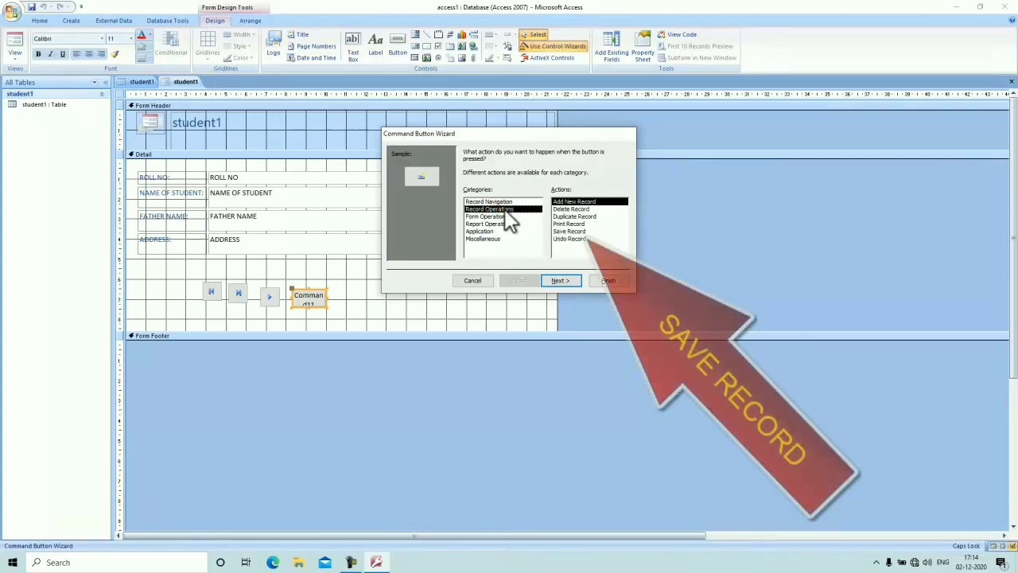
click(575, 232)
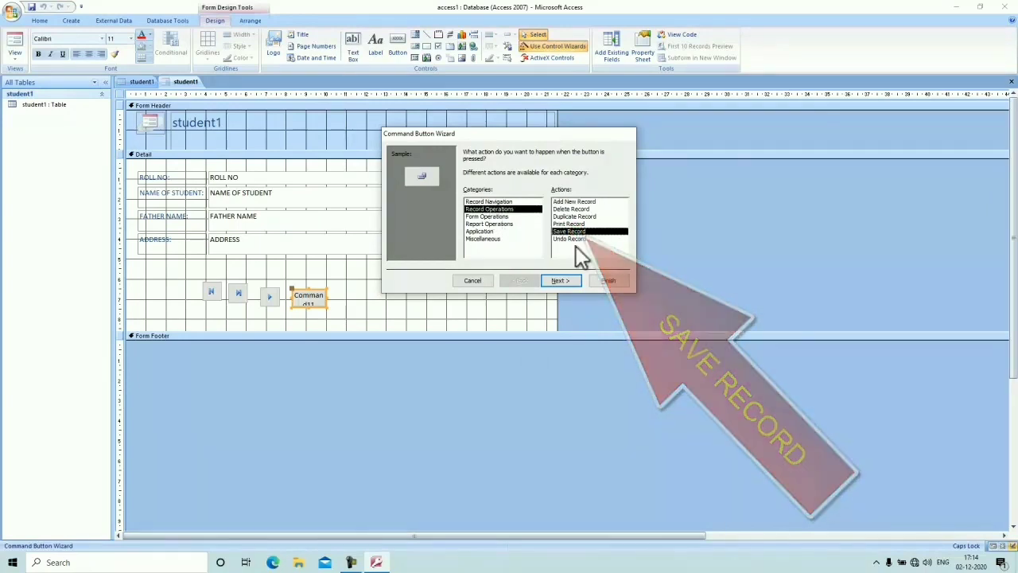
click(561, 281)
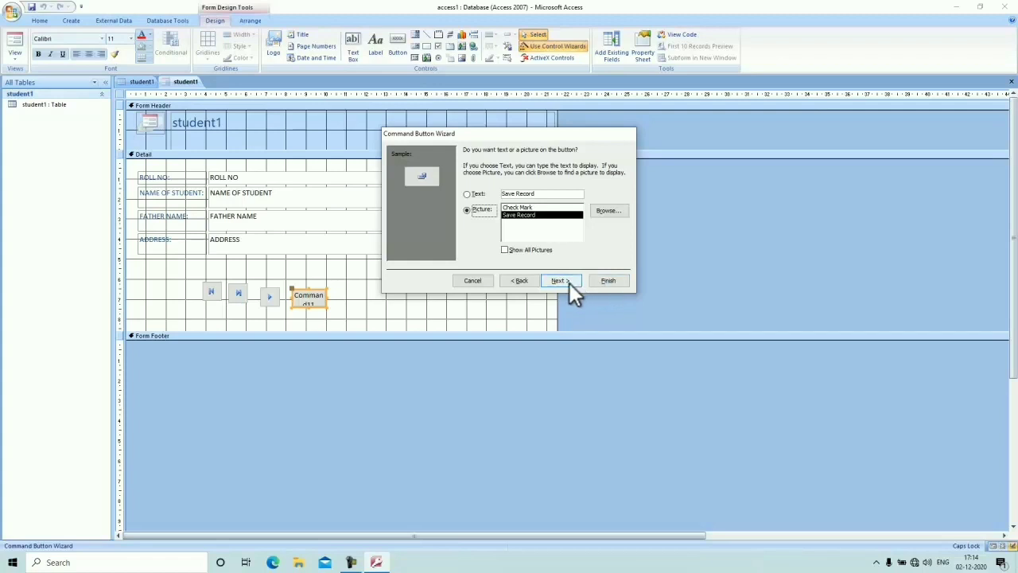
click(570, 282)
click(602, 281)
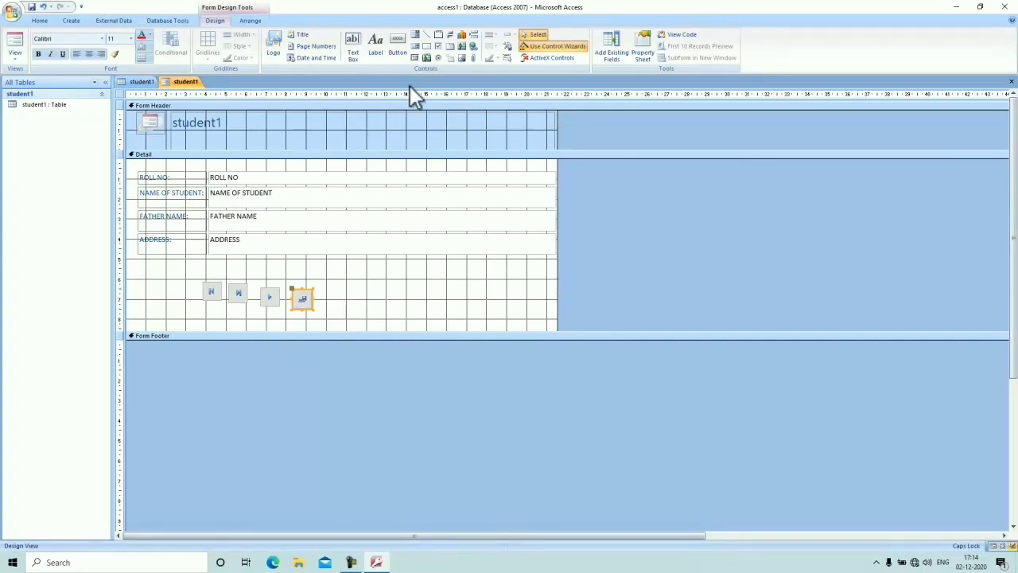
- Add a fifth command button beside the save button with the Add New Record action, showing the text Add Record instead of a picture
click(396, 45)
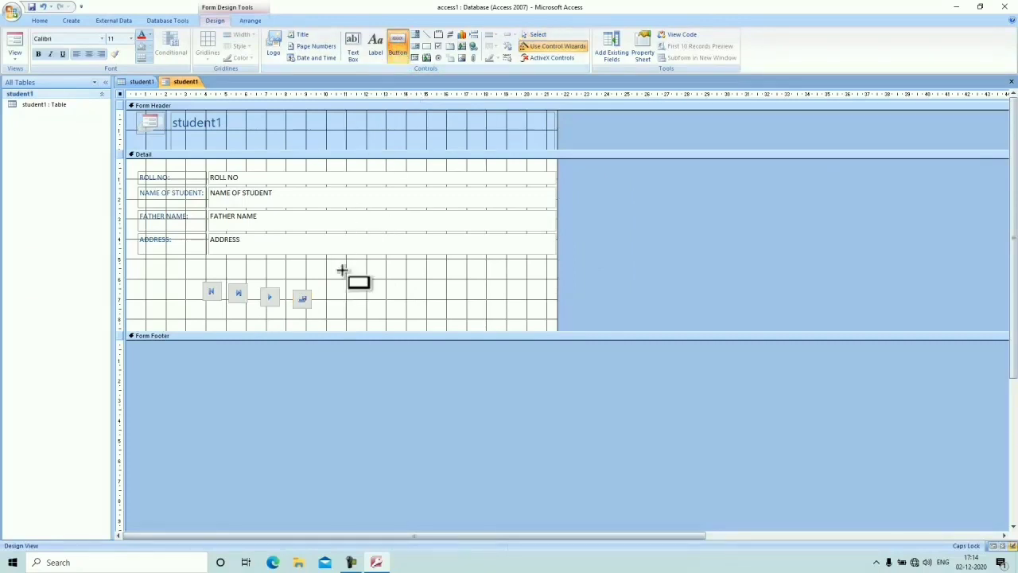
drag(335, 285, 364, 306)
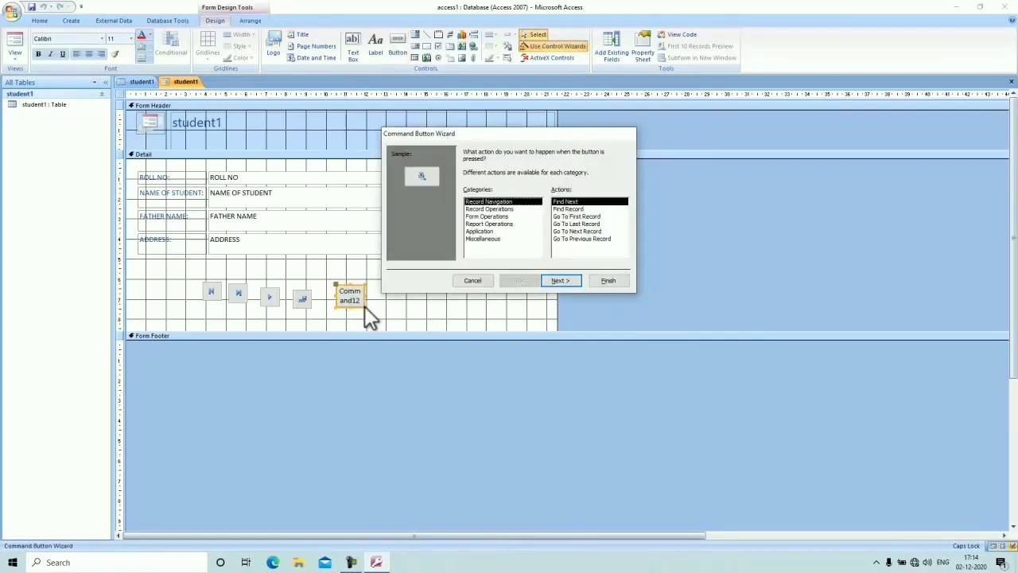
click(495, 208)
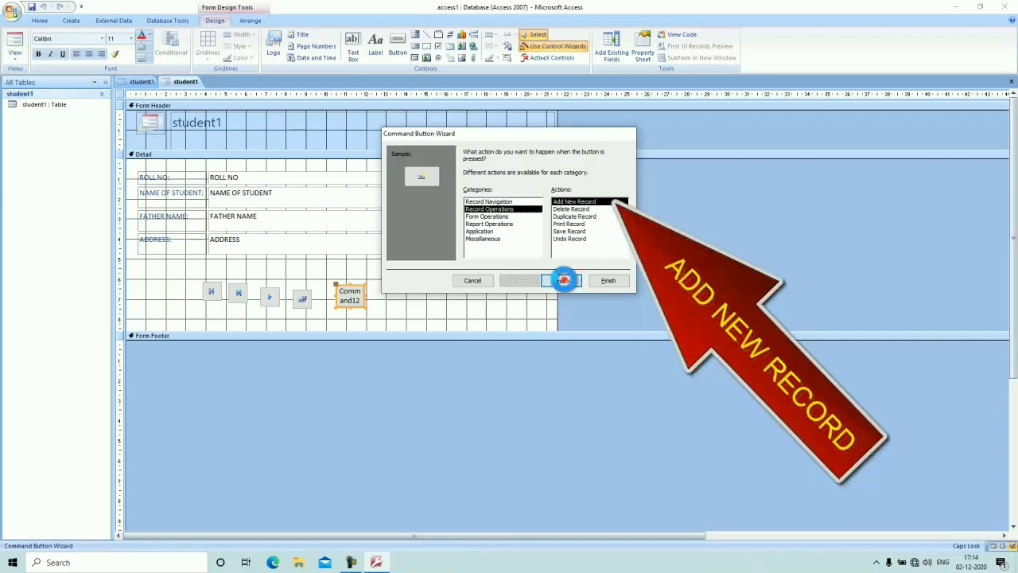
click(563, 281)
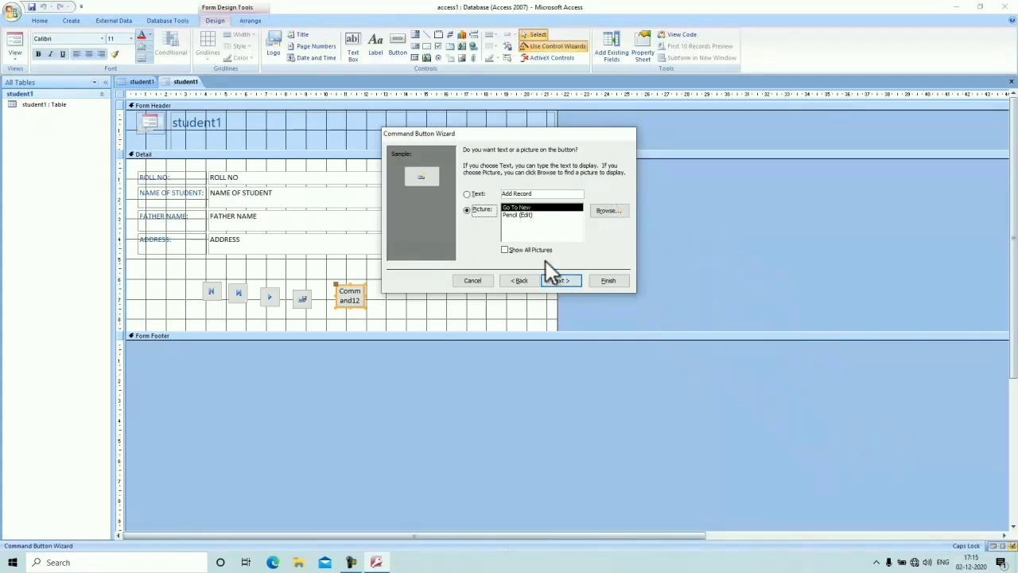
click(467, 194)
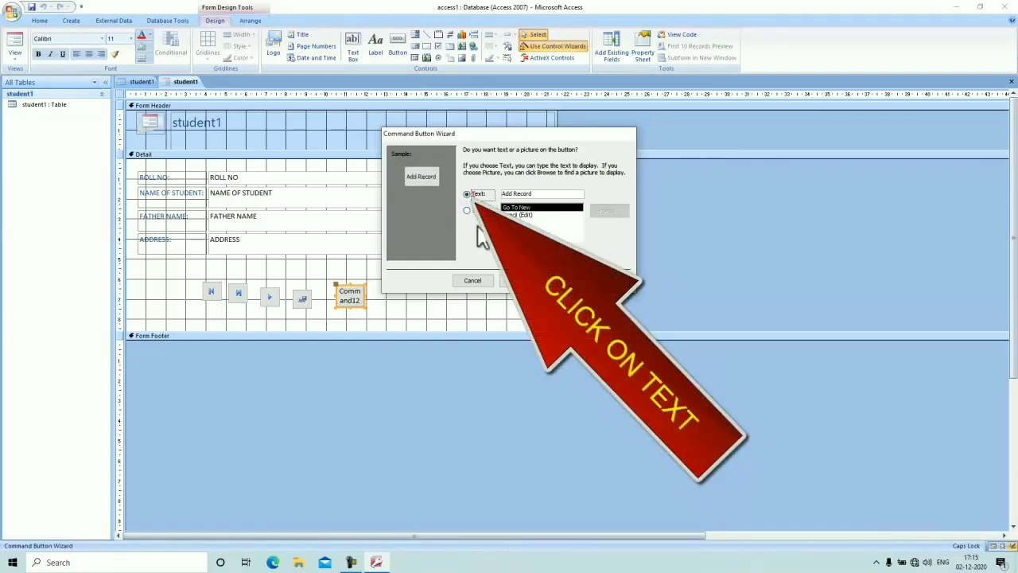
click(561, 280)
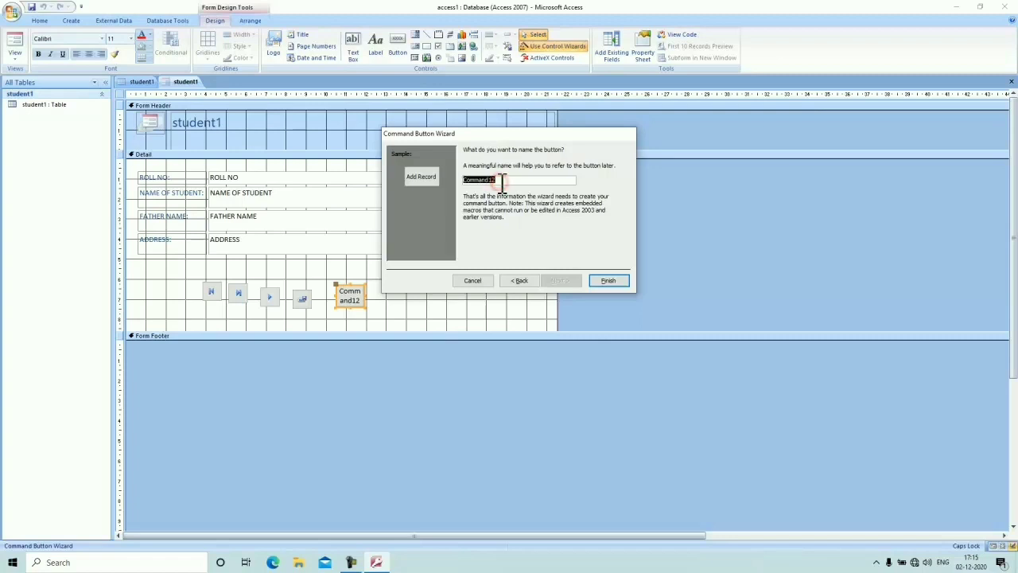
click(601, 278)
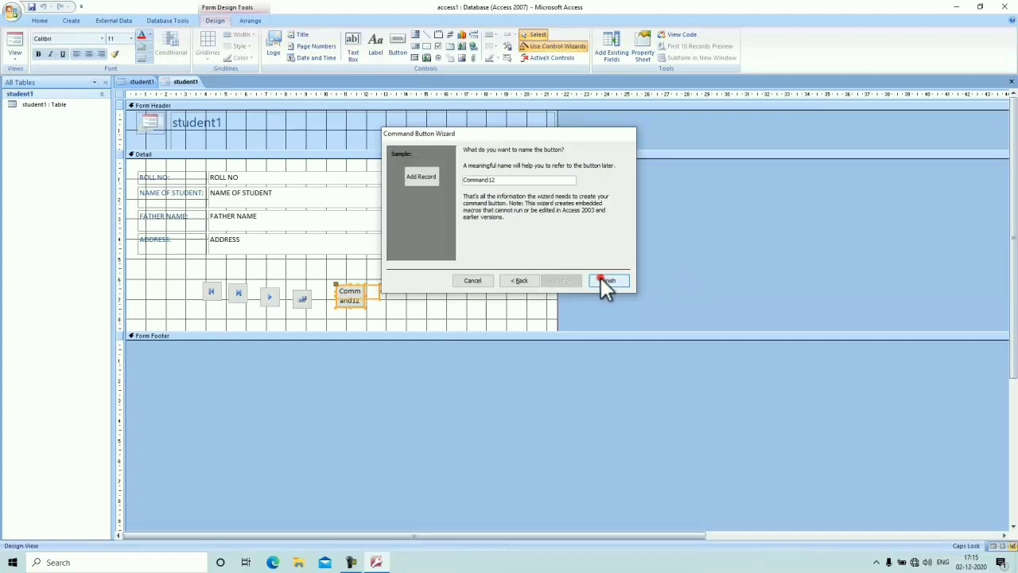
click(361, 297)
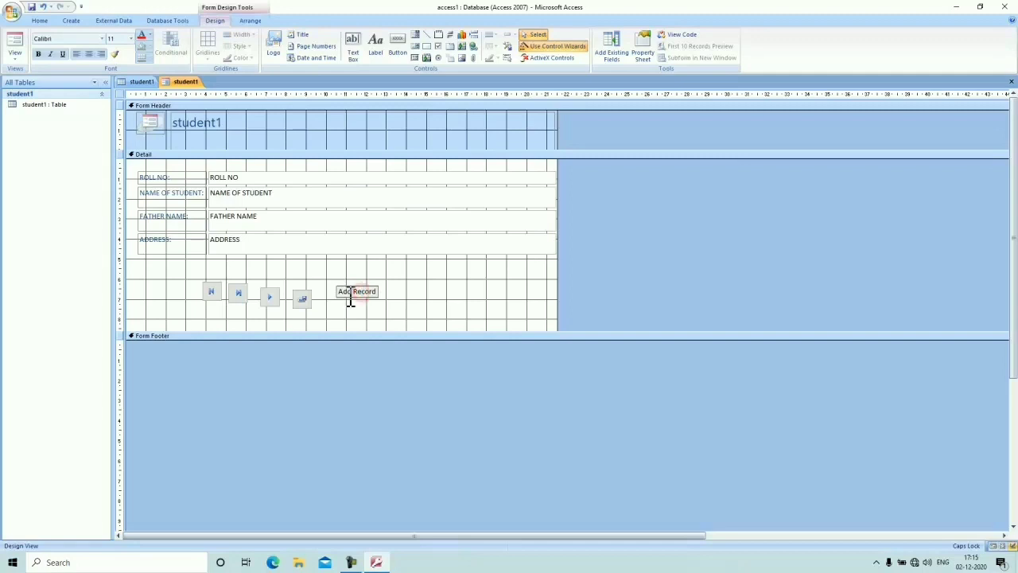
click(360, 306)
click(357, 294)
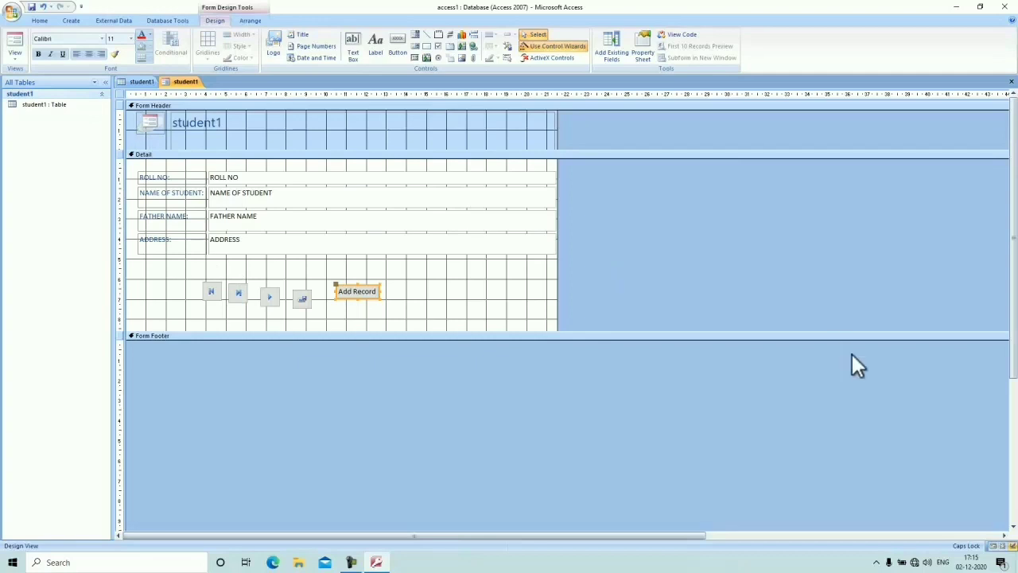
- Display the student1 form in Form View and check its first record against the student1 table
click(239, 177)
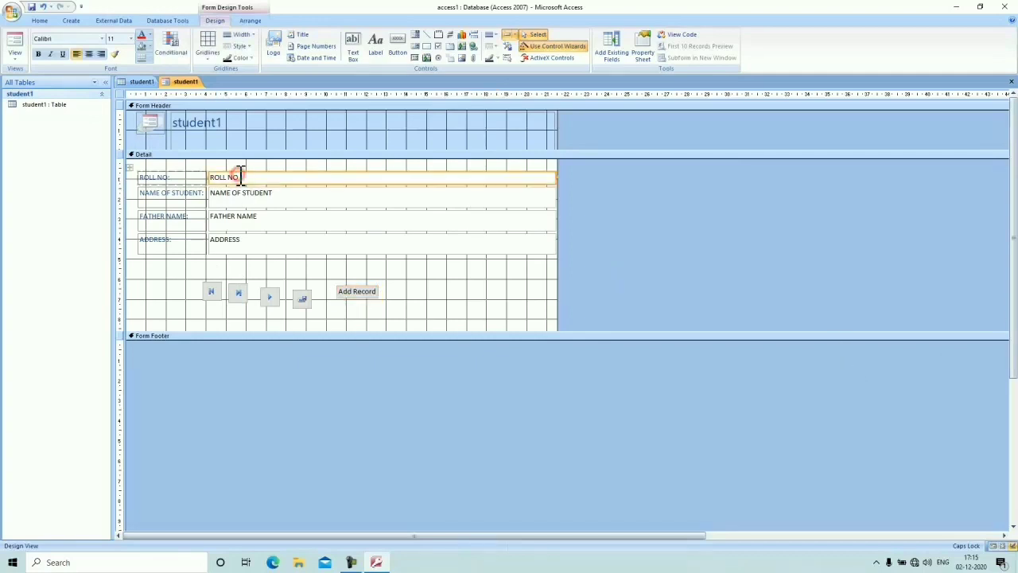
click(15, 59)
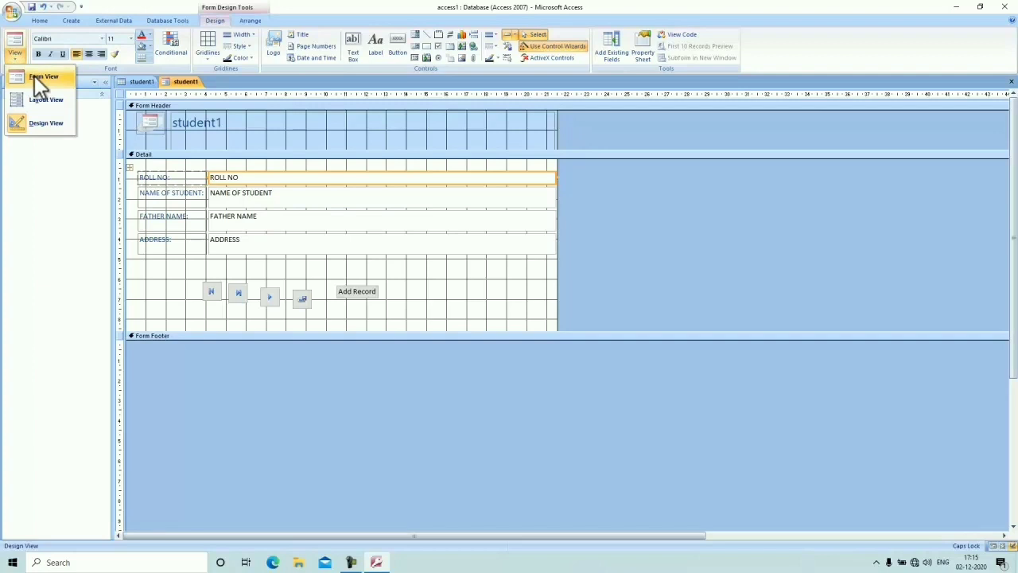
click(34, 75)
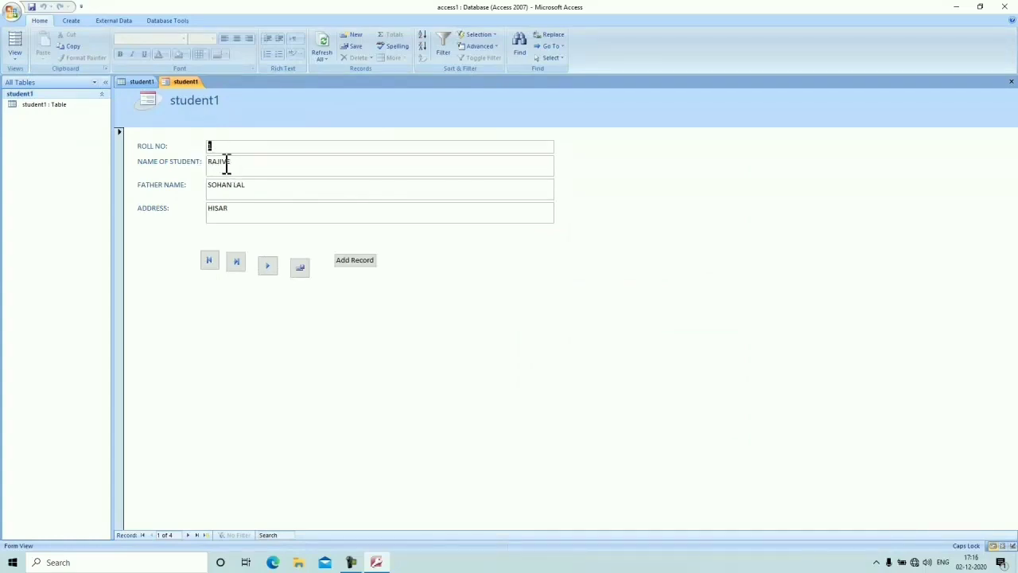
click(147, 82)
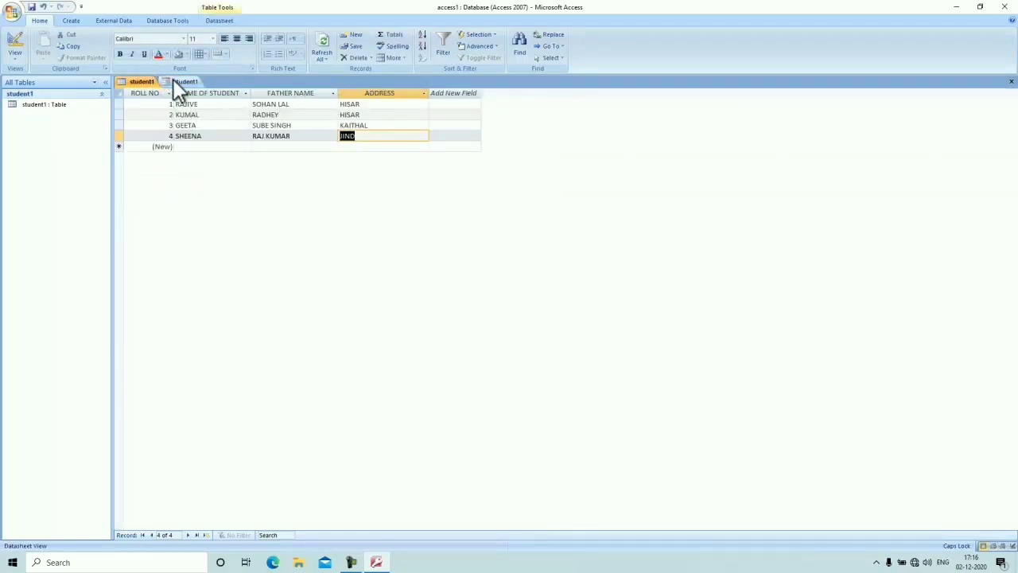
click(175, 81)
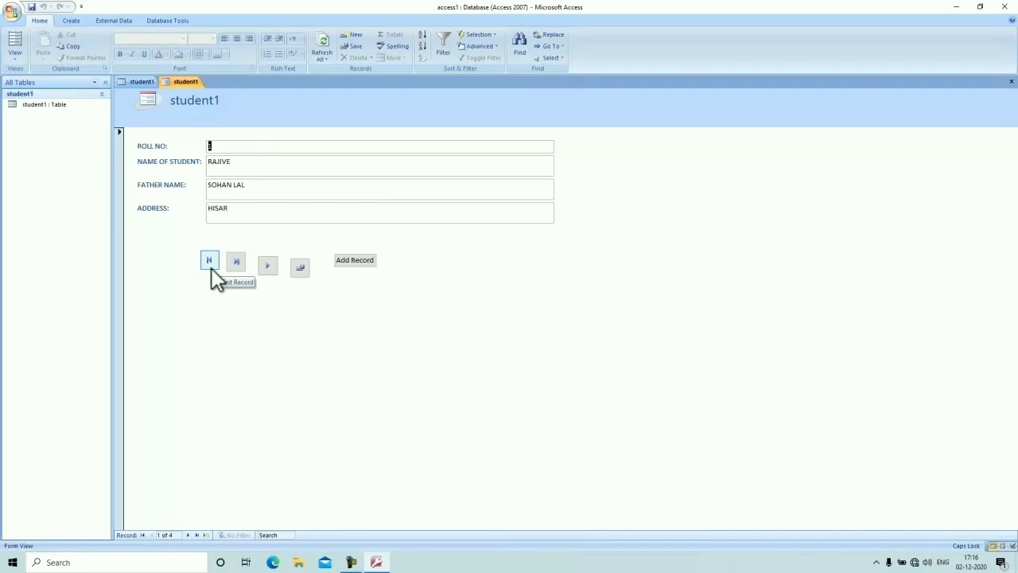
- Test the form's navigation buttons by stepping through the records, jumping to the first record and jumping to the last one
click(268, 268)
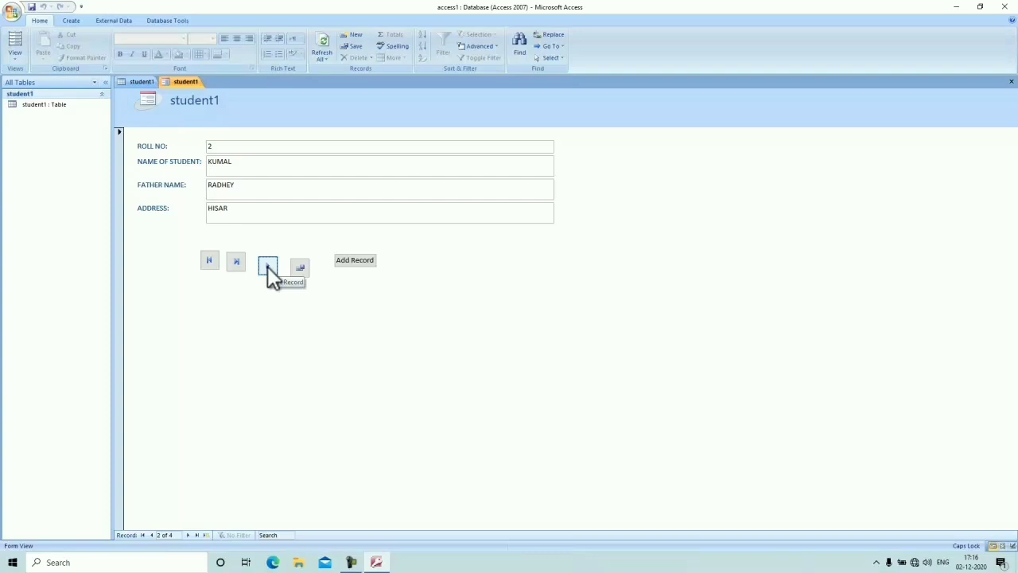
click(267, 266)
click(268, 266)
click(267, 266)
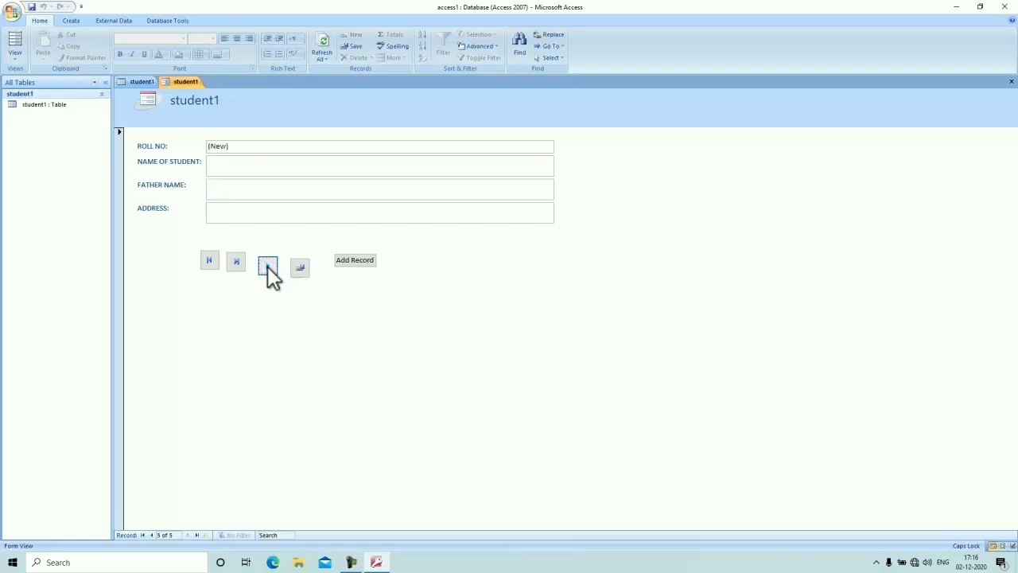
click(210, 260)
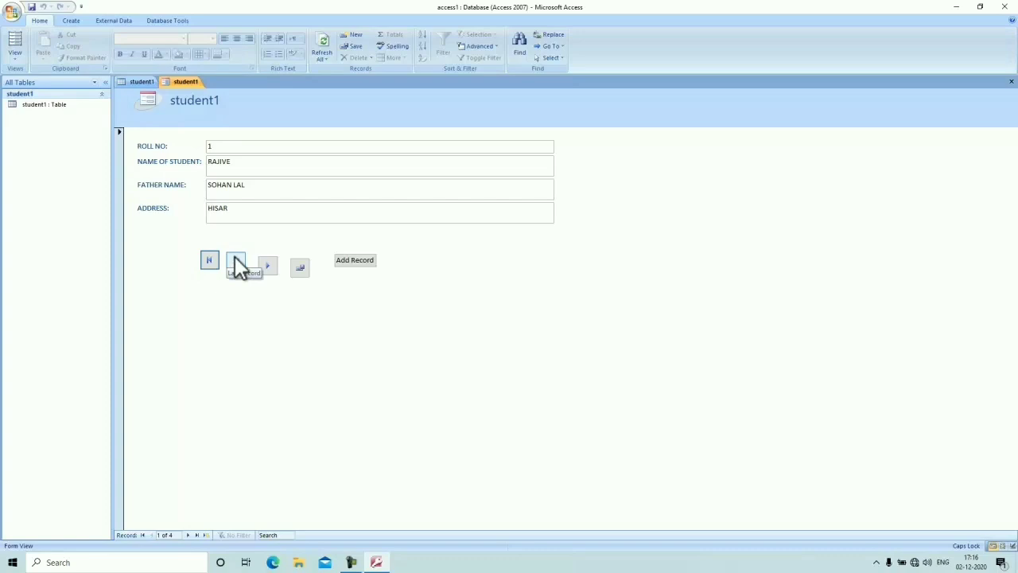
click(240, 261)
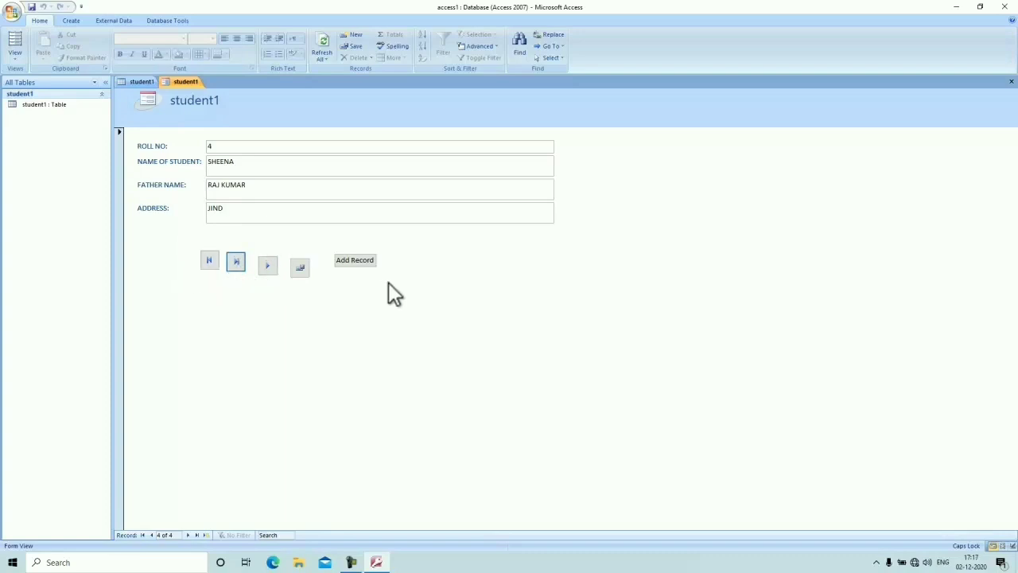
- Add a fifth record through the form's own buttons with the student's name, the father's name and the address, and save it
click(361, 260)
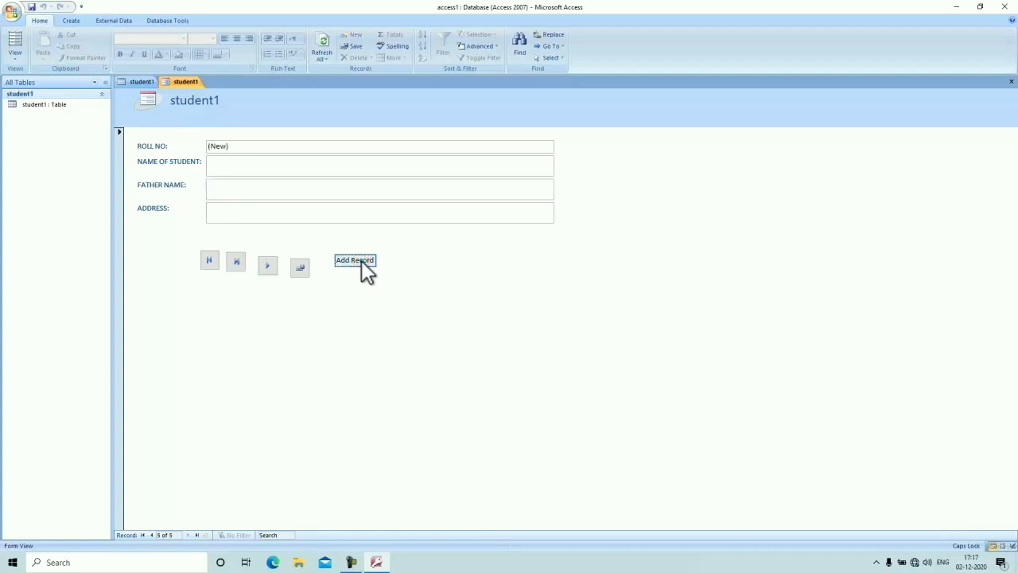
click(235, 164)
text(SURESH)
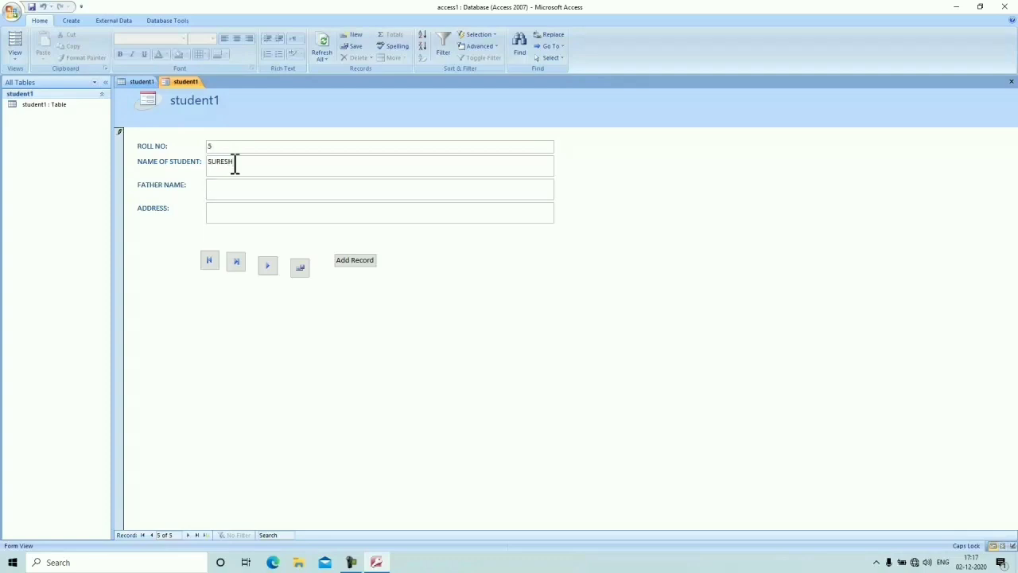
text(RAJIVE)
text(JIND)
click(302, 268)
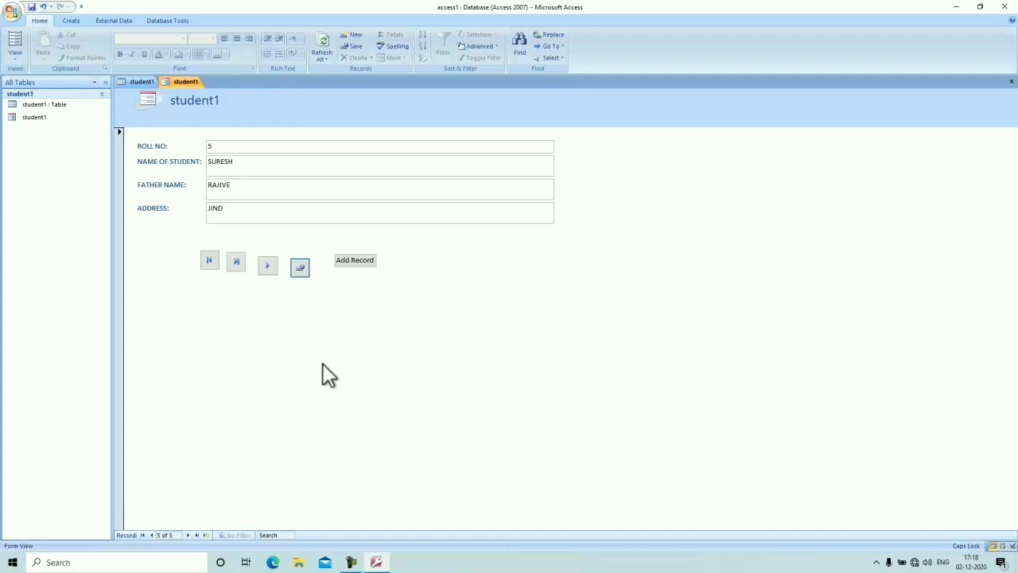
- Refresh the student1 table to check for the new record, and return to the student1 form
click(136, 82)
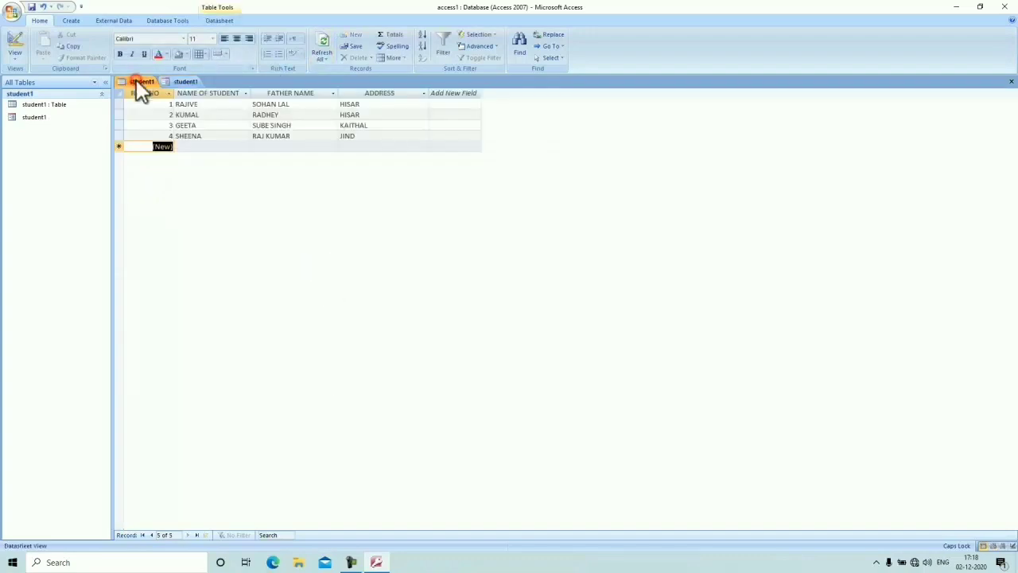
click(326, 45)
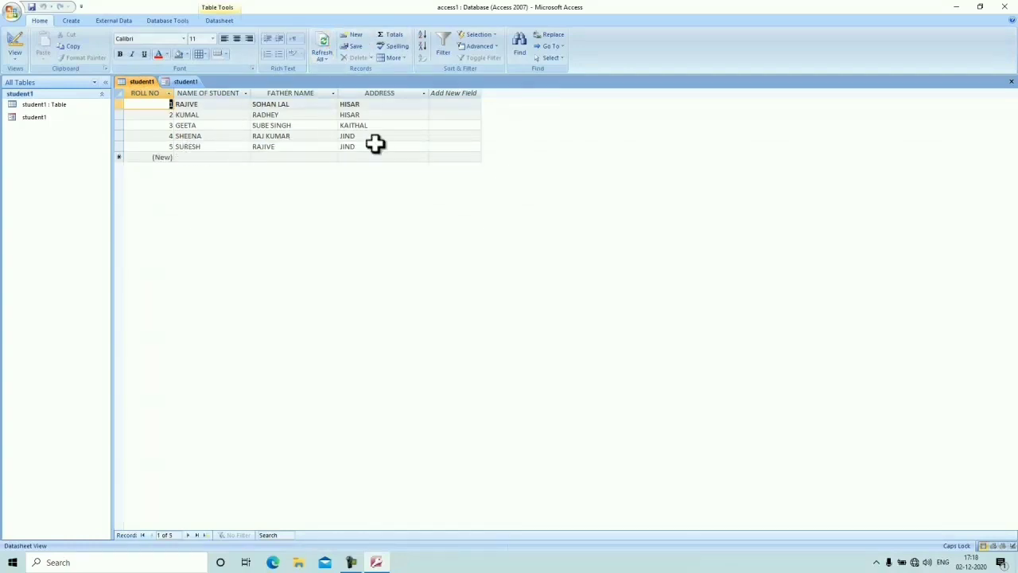
click(180, 80)
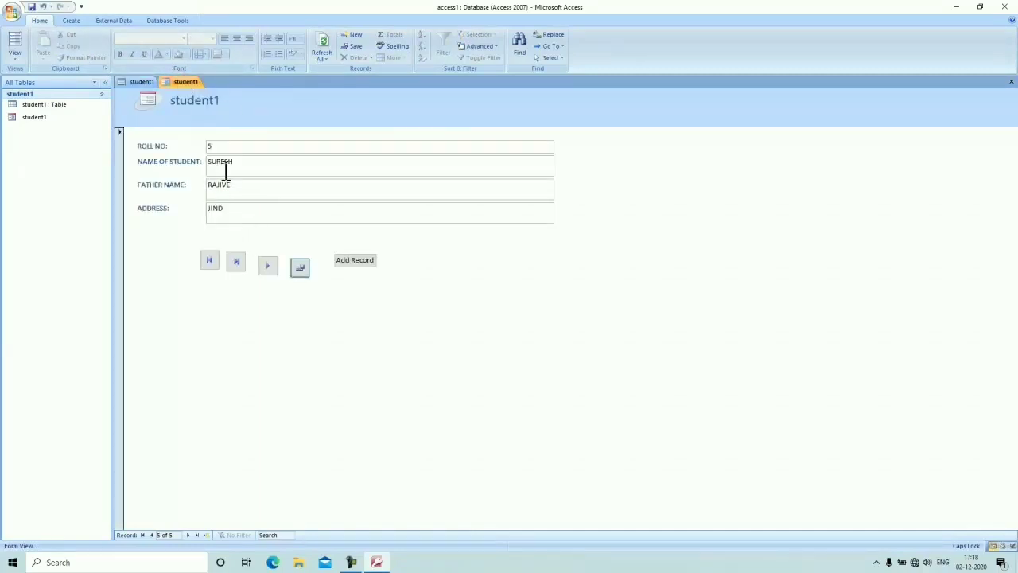
- Jump to the form's first and last records, and add and save a sixth record with the student's name, father's name and address
click(208, 261)
click(241, 268)
click(358, 260)
click(248, 162)
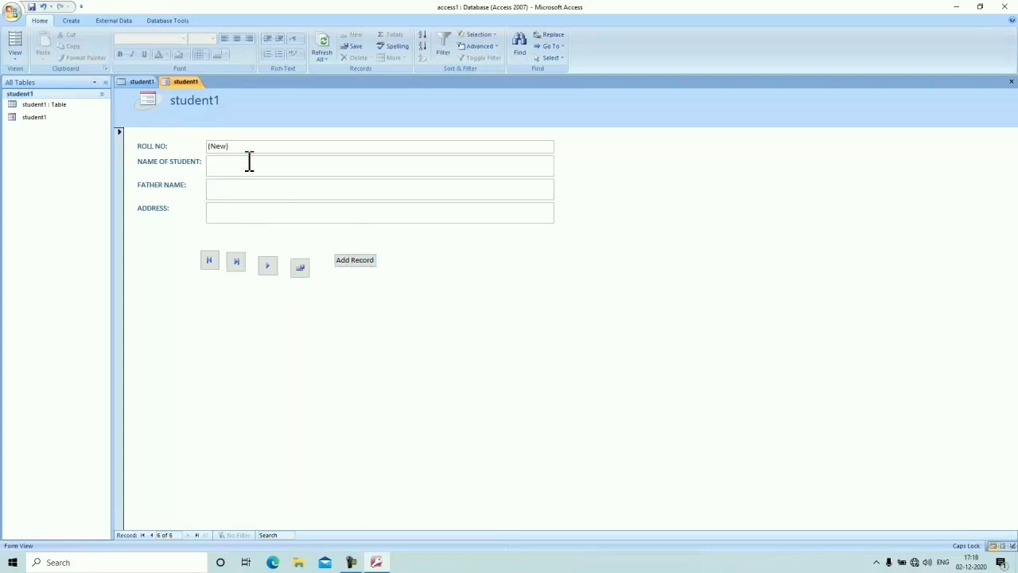
text(SHEENARUBINA)
key(BackSpace)
key(BackSpace)
key(BackSpace)
key(BackSpace)
key(BackSpace)
key(BackSpace)
text(RAM)
text(HISAR)
click(295, 265)
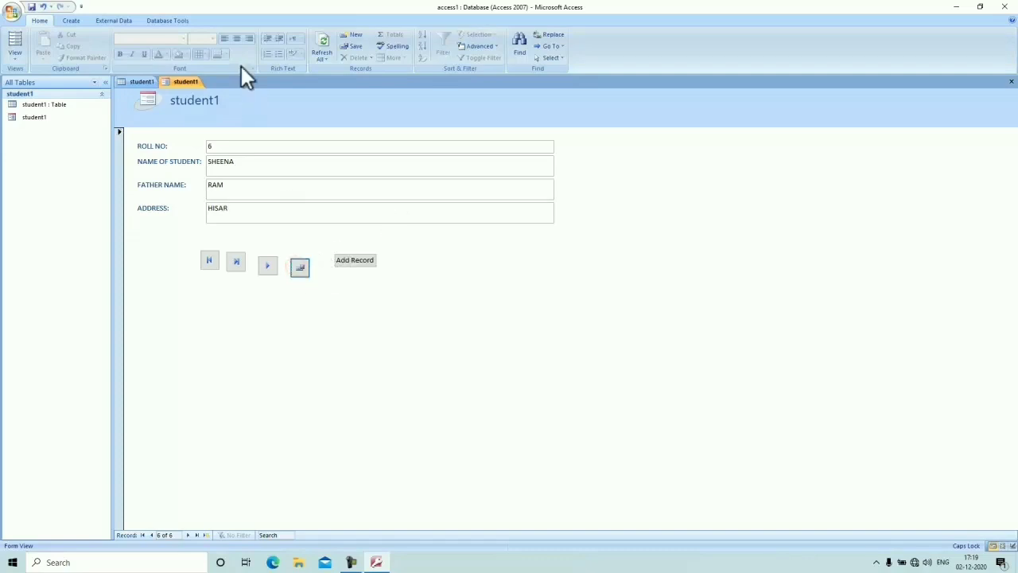
- Refresh the student1 table to check for the sixth record, and look over the views available for the table
click(142, 83)
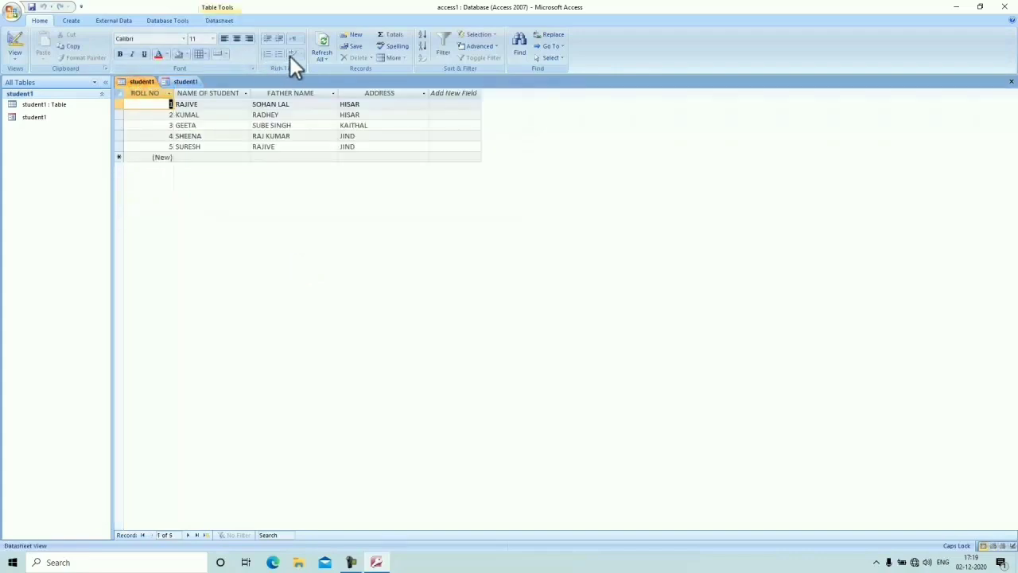
click(325, 42)
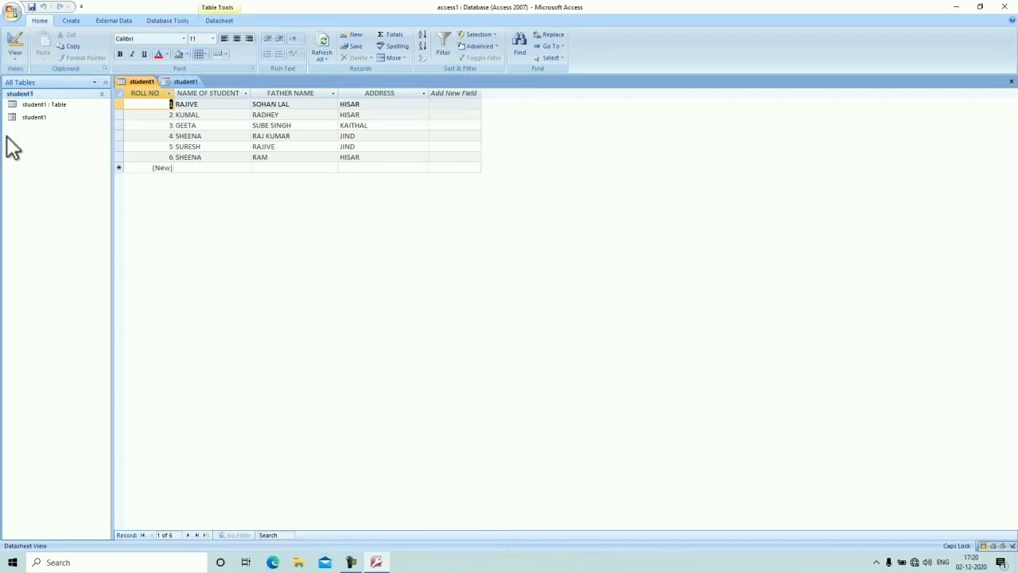
click(15, 58)
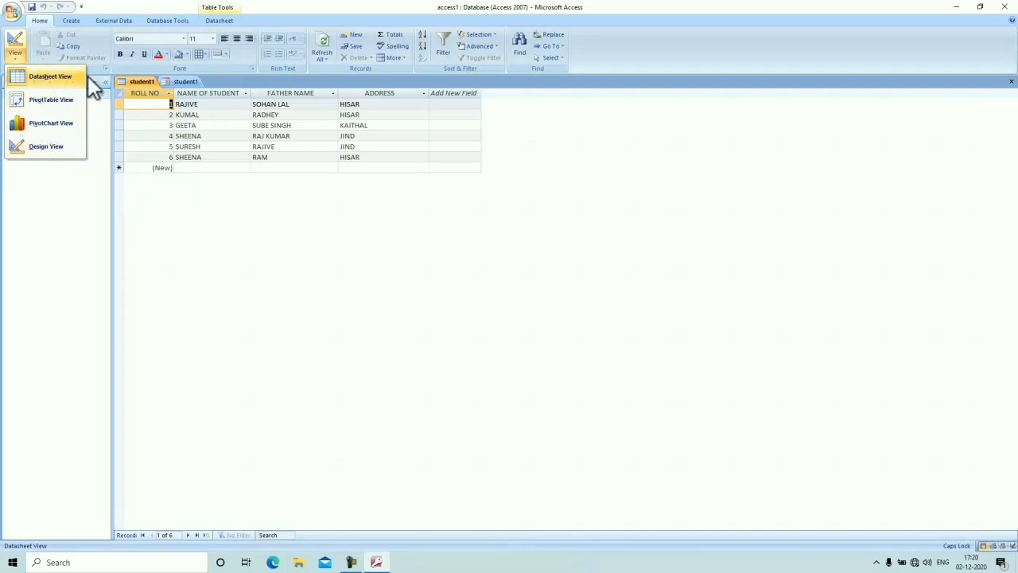
click(255, 226)
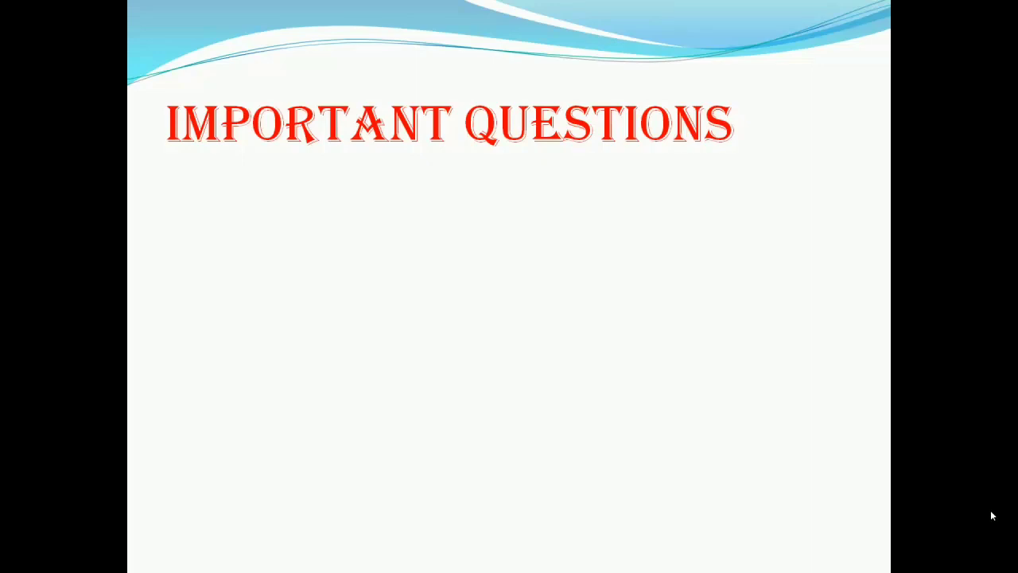
click(992, 516)
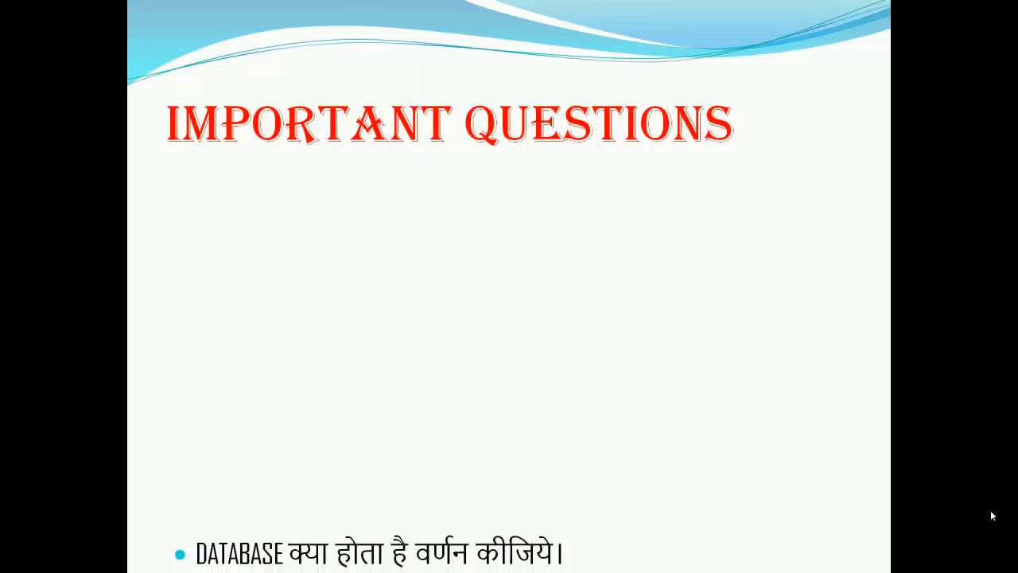